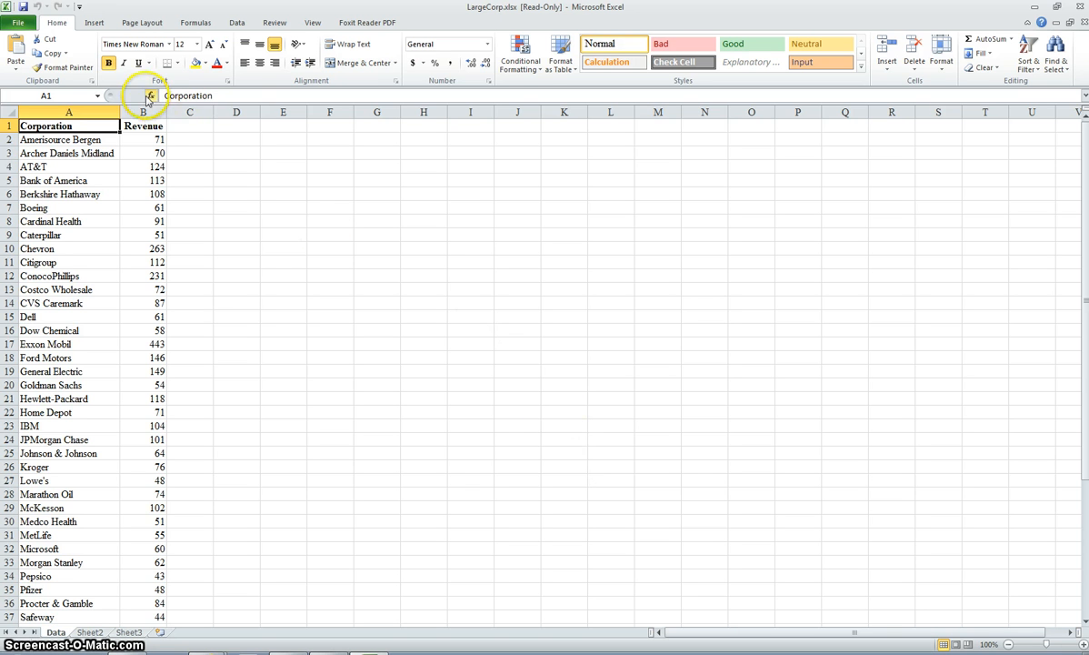
Step: Create a PivotTable from the range Data!$A$1:$B$51 on a new worksheet
click(92, 22)
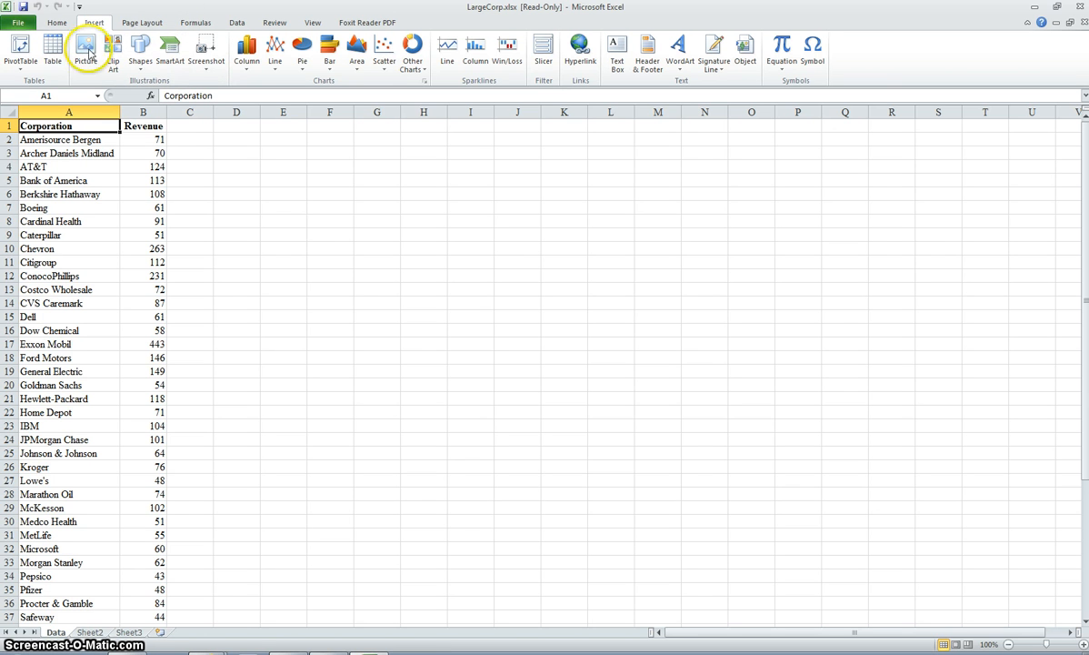
click(22, 51)
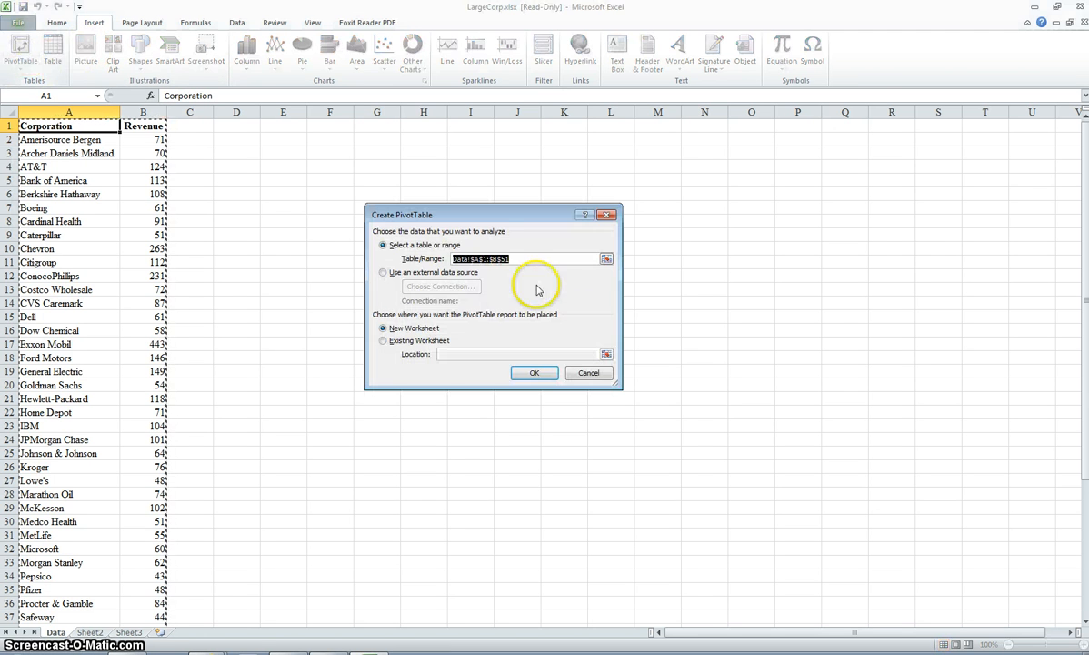
click(538, 374)
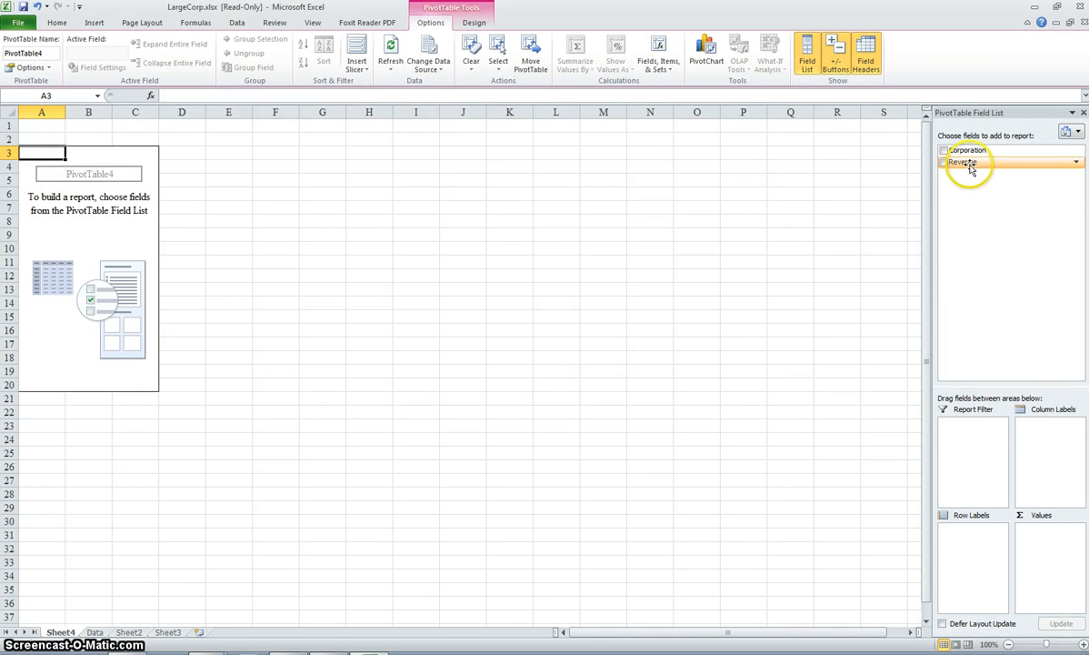
Step: Add the Revenue field to both the row labels and the values, summarizing the values by Count
drag(970, 169, 974, 538)
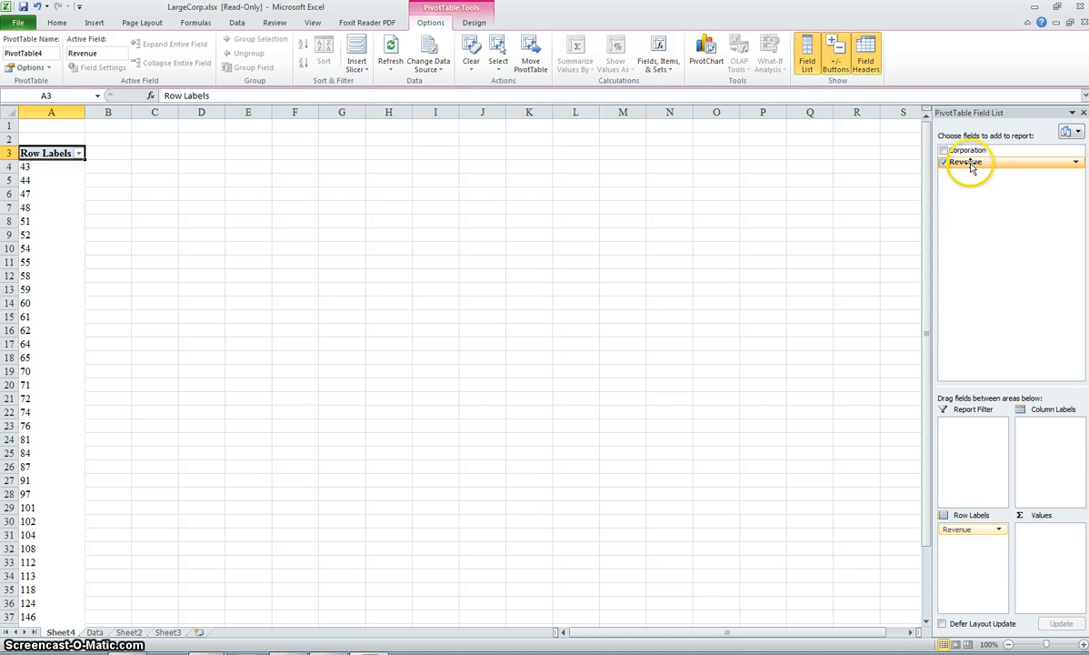
drag(970, 166, 1022, 526)
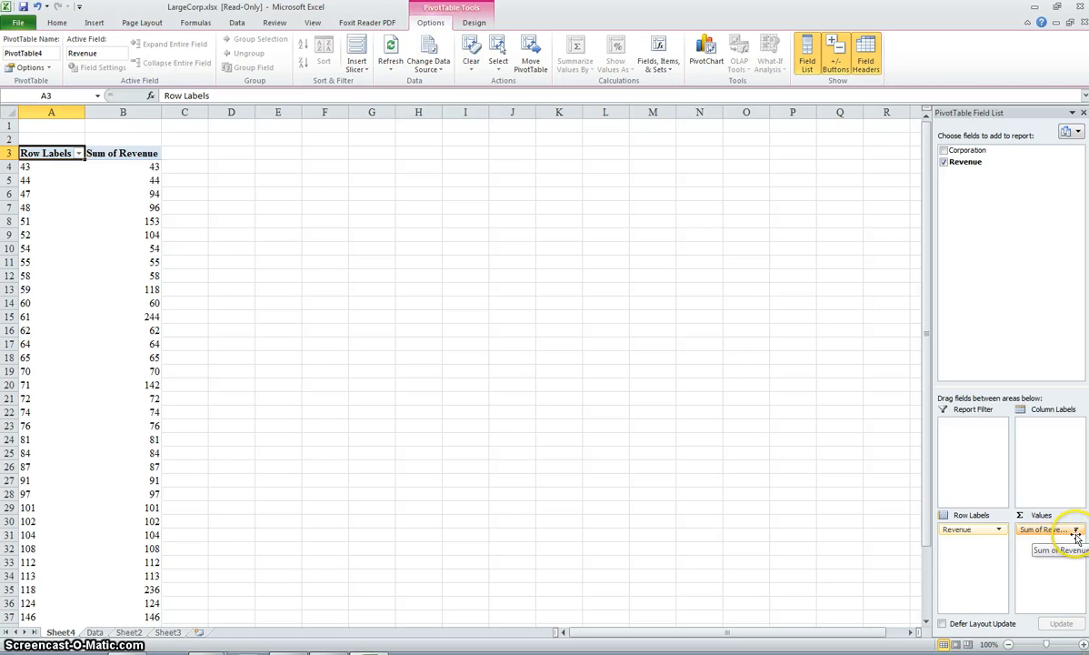
click(1078, 530)
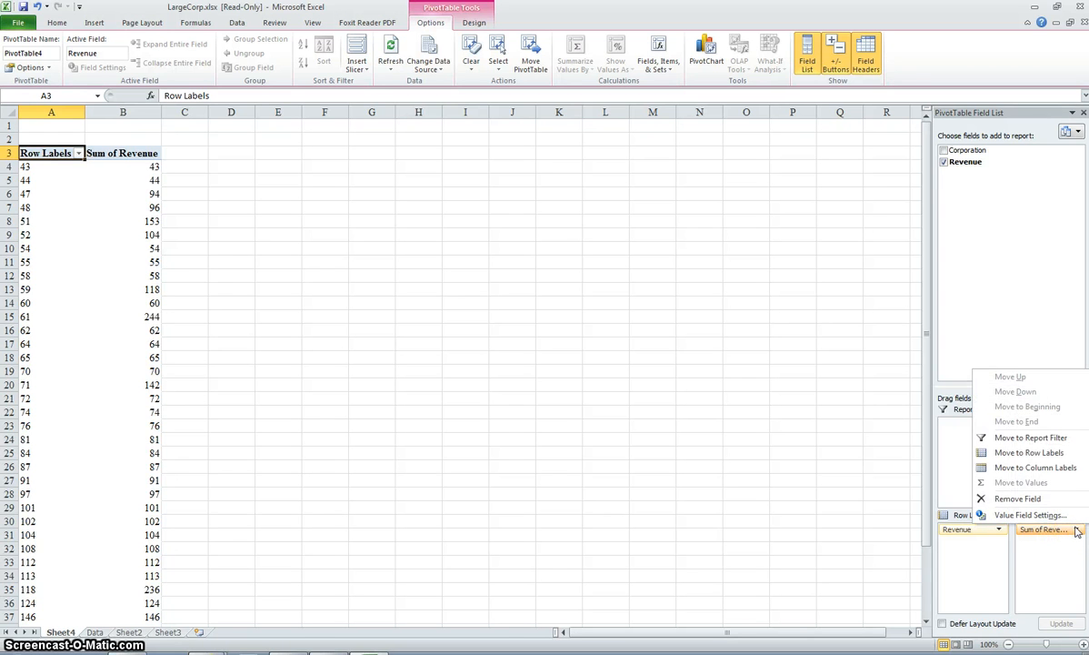
click(1071, 518)
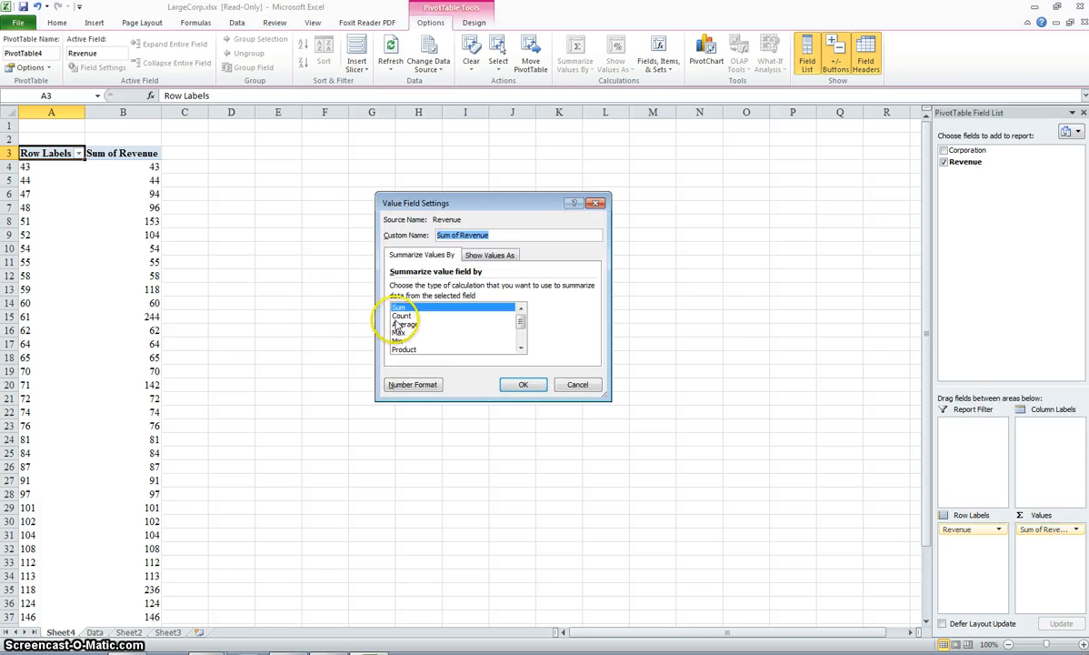
click(401, 315)
click(511, 384)
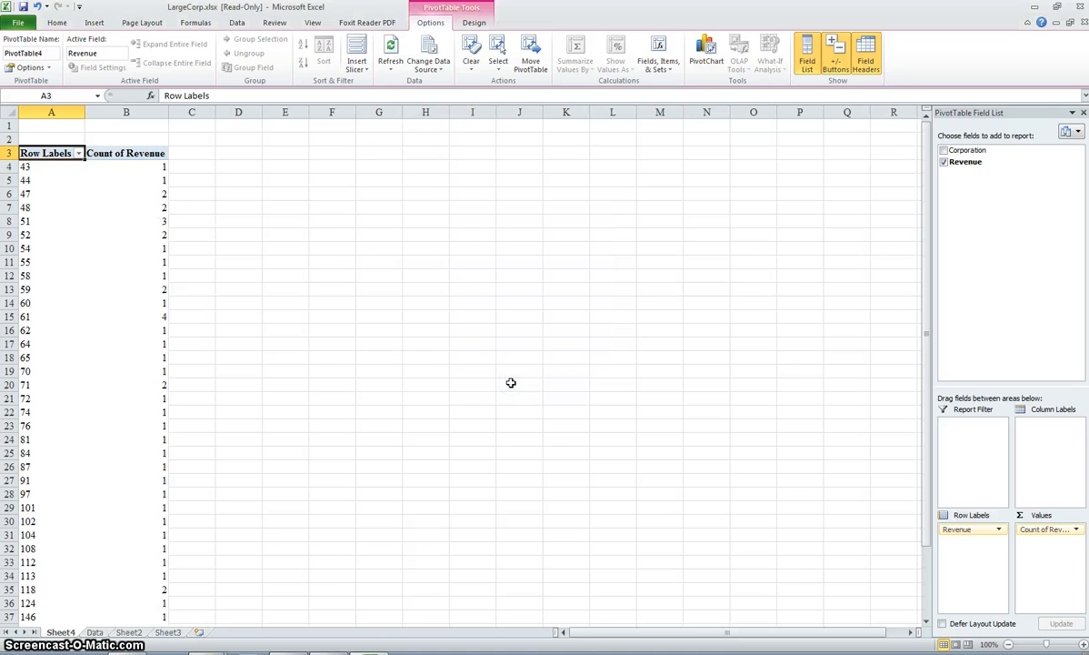
Step: Group the Revenue row labels starting at 0 and ending at 449, in intervals of 50
click(29, 167)
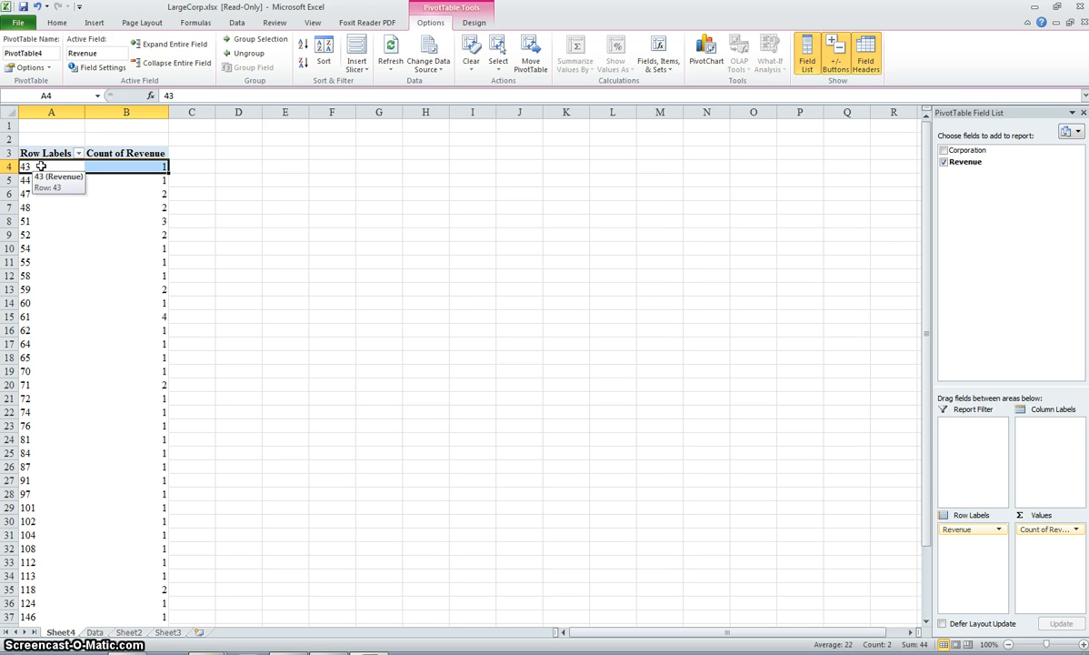
right_click(41, 166)
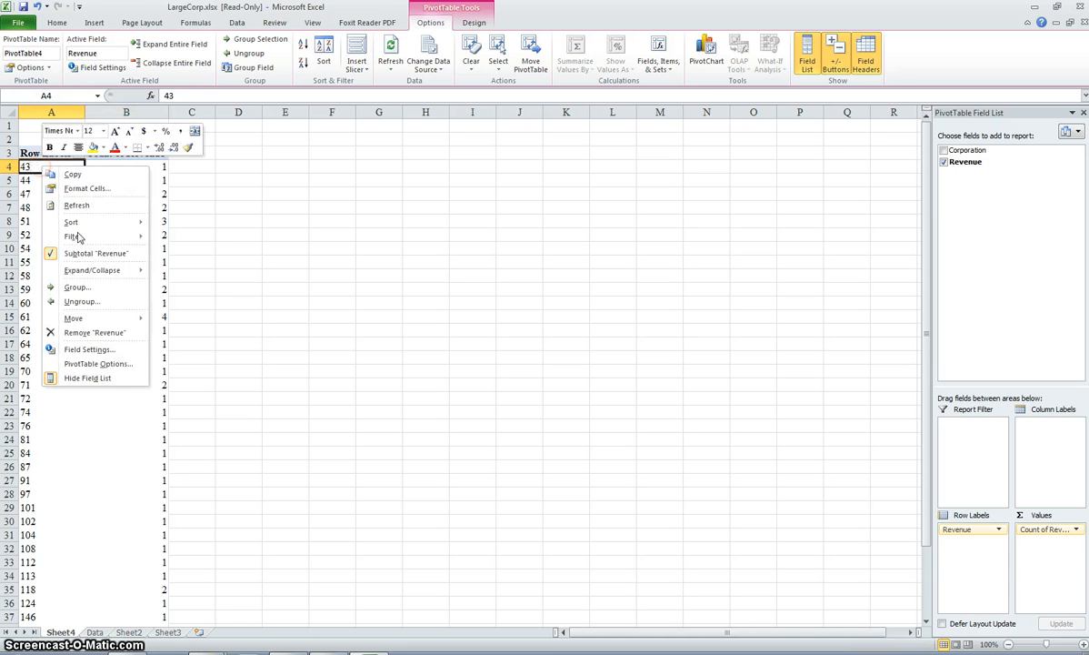
click(77, 287)
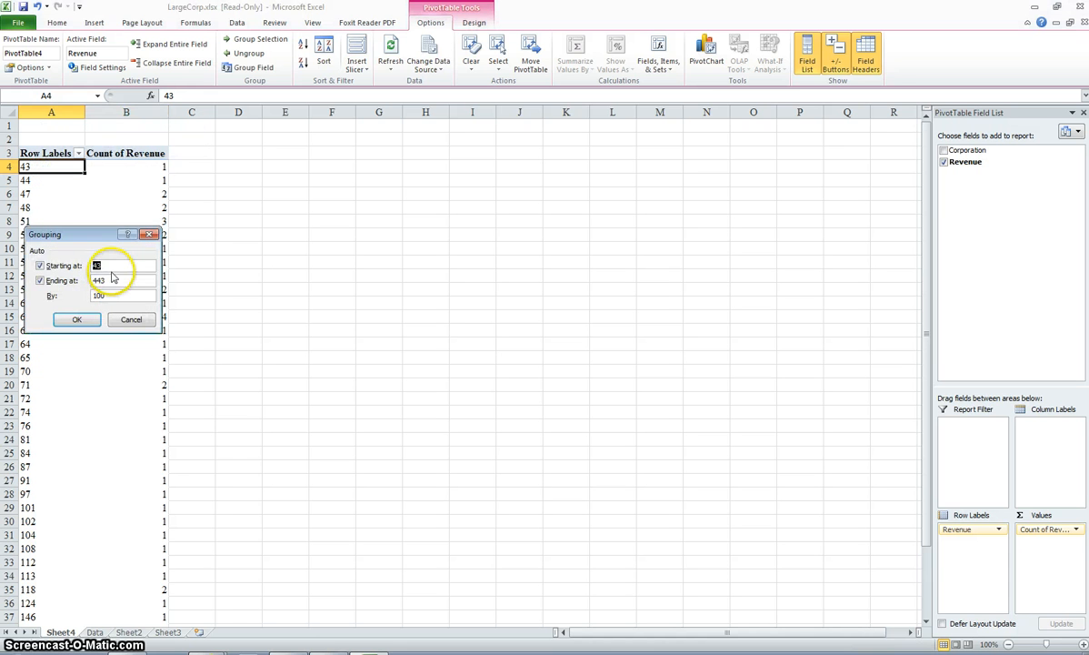
text(0)
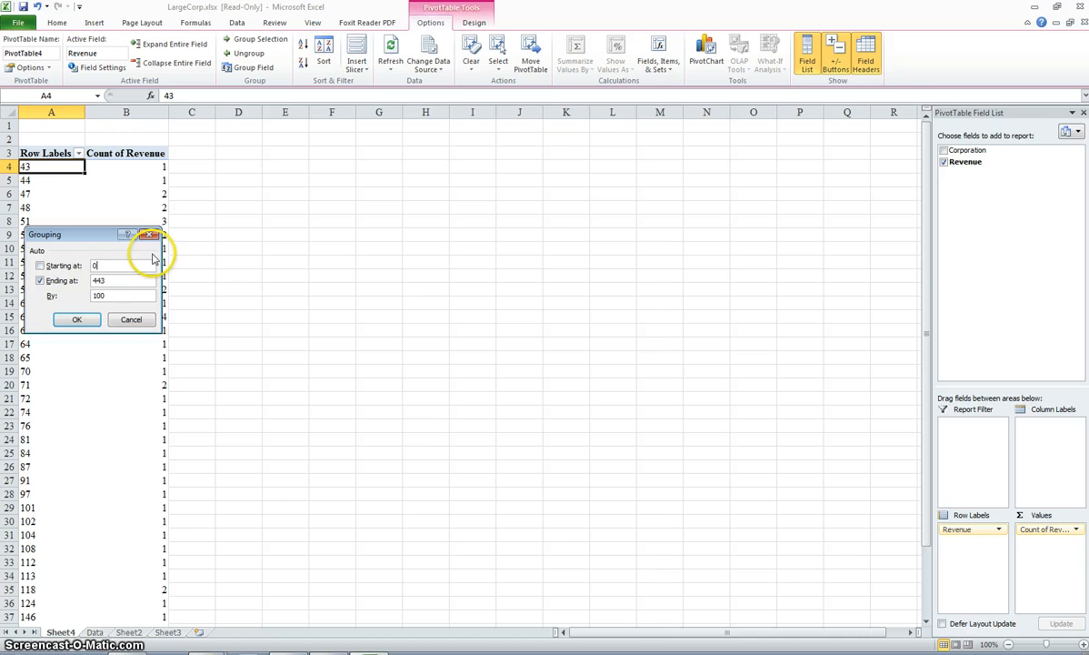
click(147, 278)
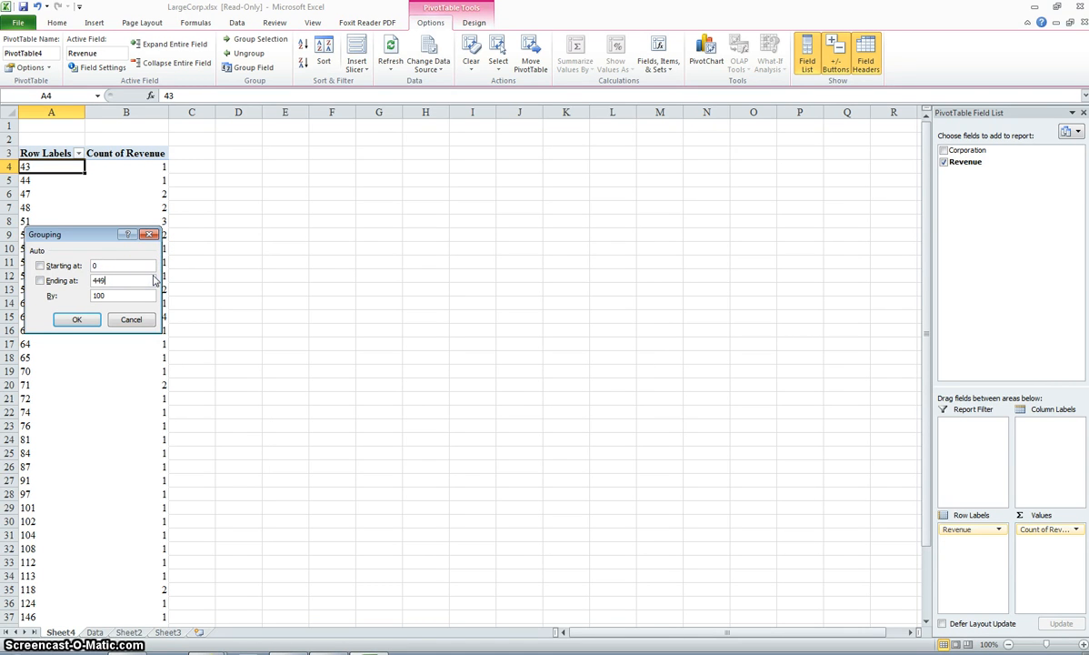
drag(141, 295, 95, 296)
click(80, 319)
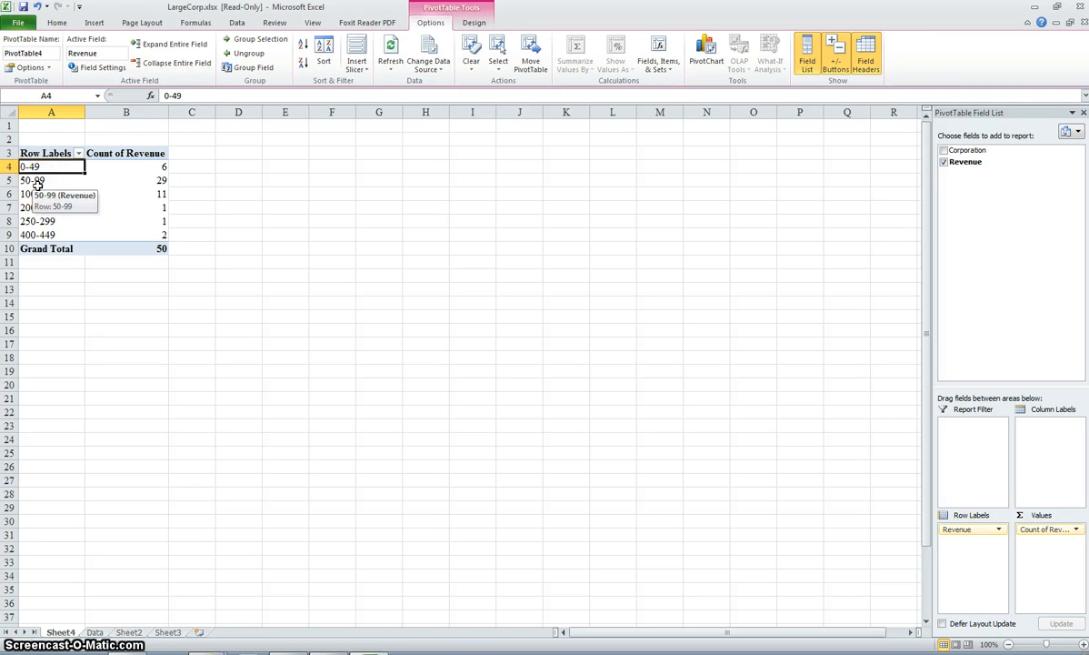
Step: Widen column C and enter the heading "Relative Frequency" in cell C3 beside the PivotTable
click(205, 152)
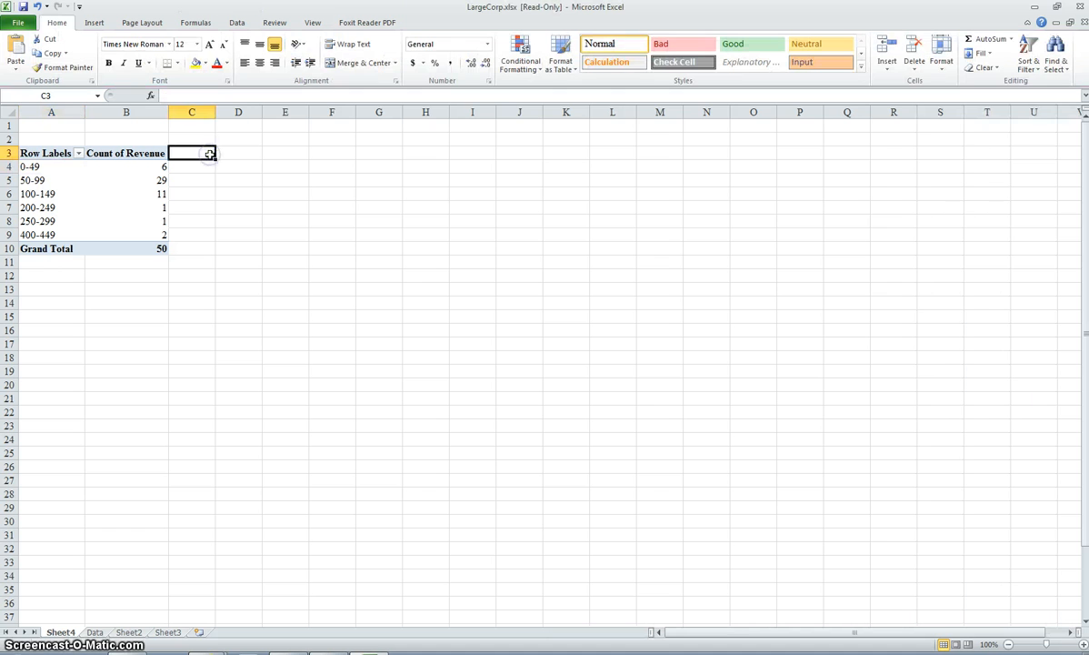
drag(217, 117, 262, 119)
text(R)
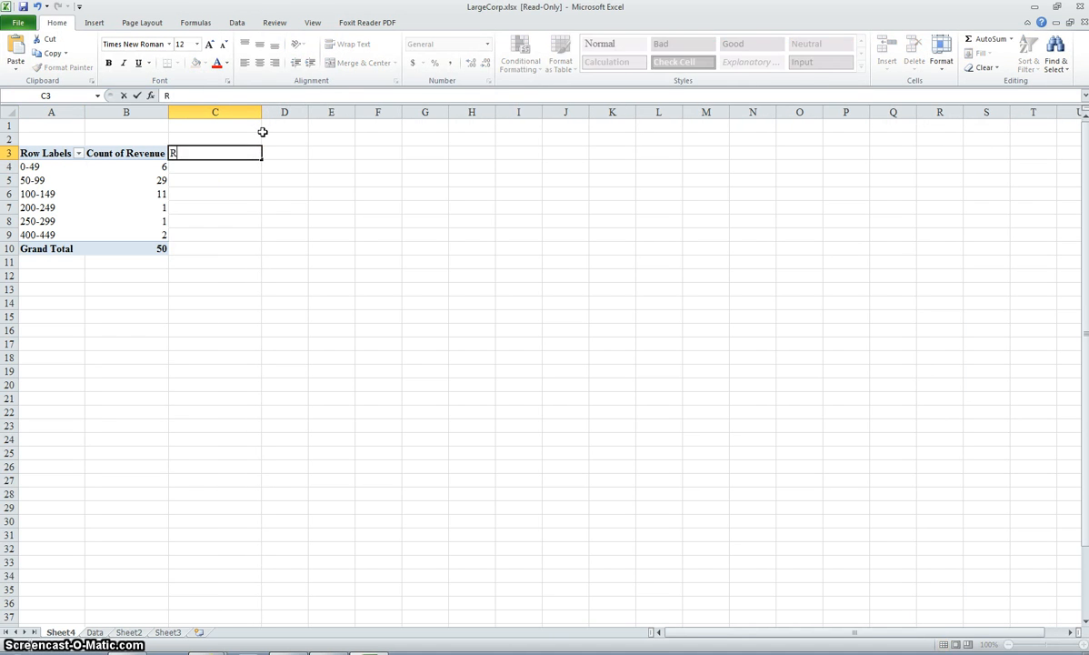
text(elative)
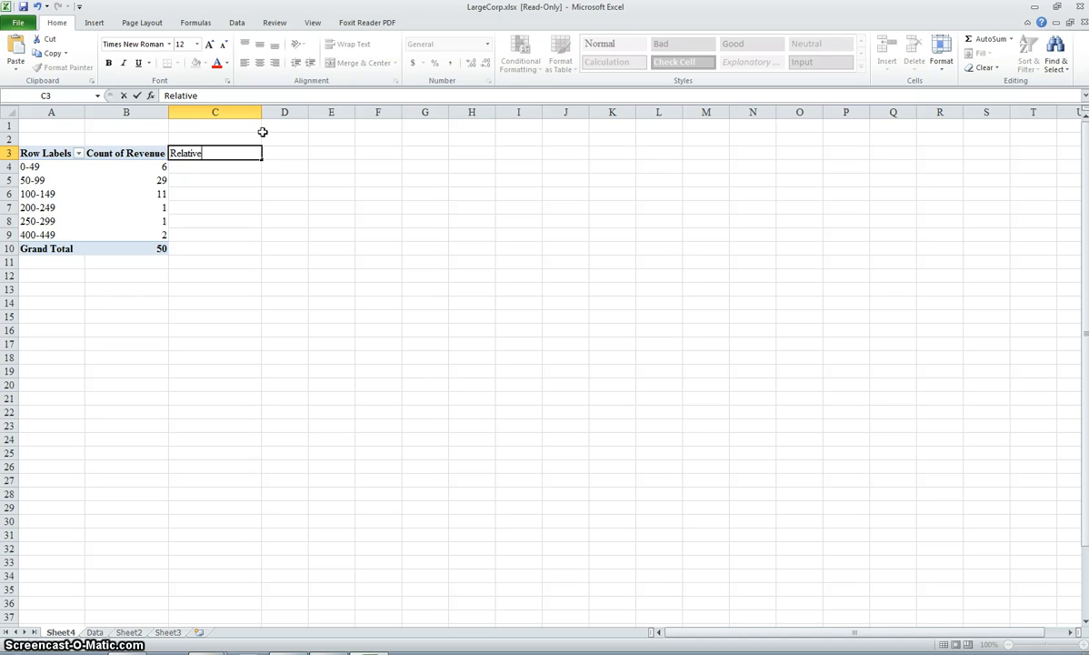
text( Frequency)
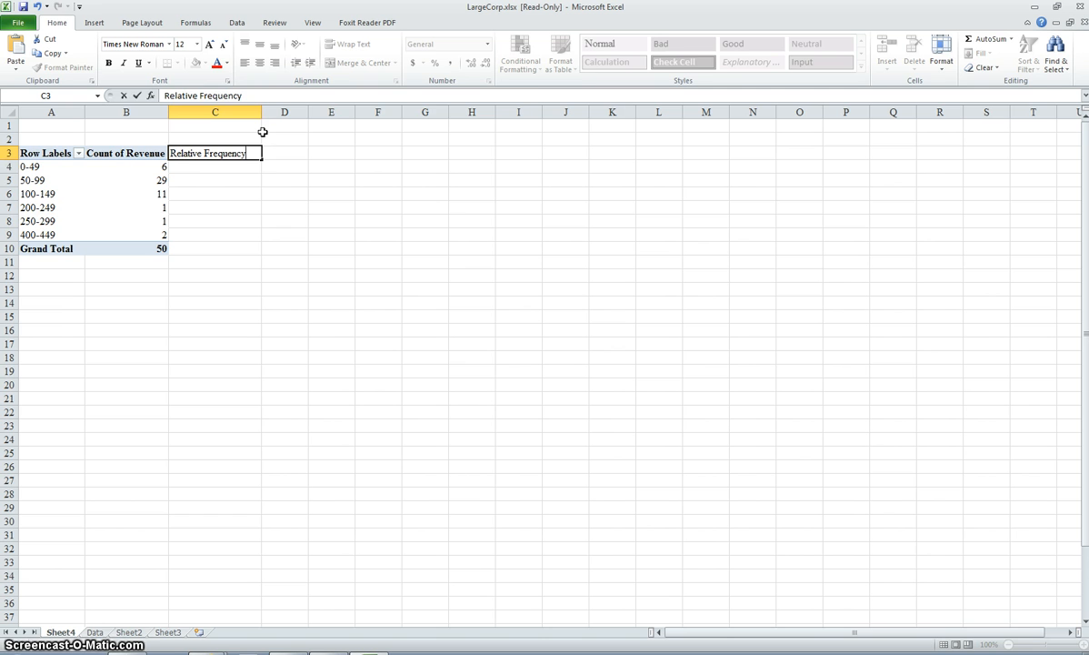
click(268, 171)
Step: Enter a formula in C4 dividing the 0-49 group's count by the grand total
click(237, 168)
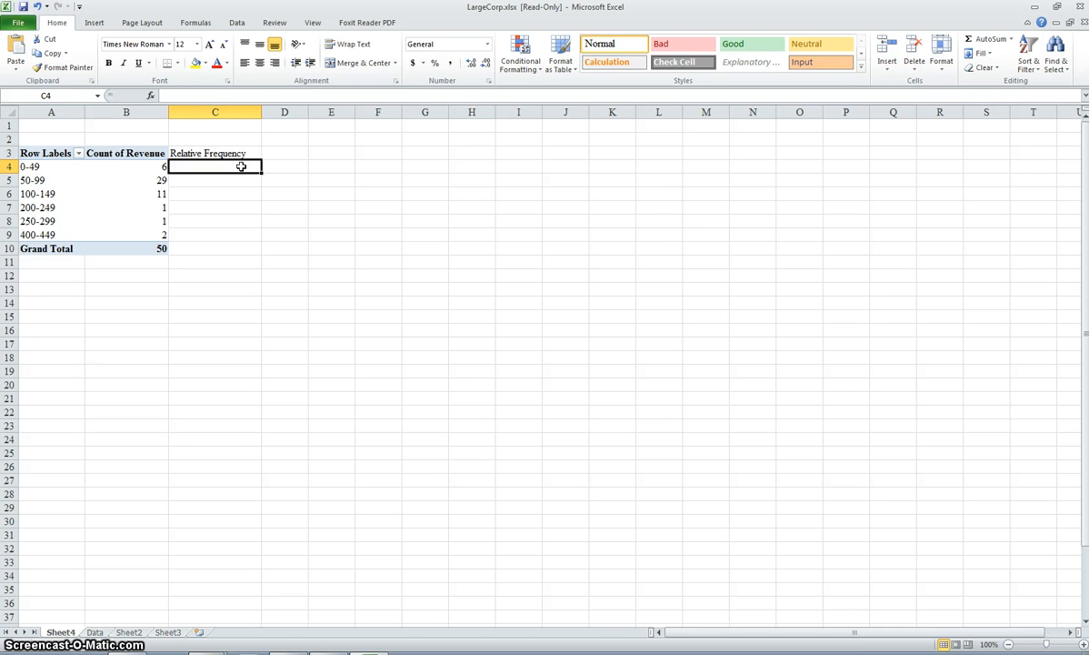
text(=)
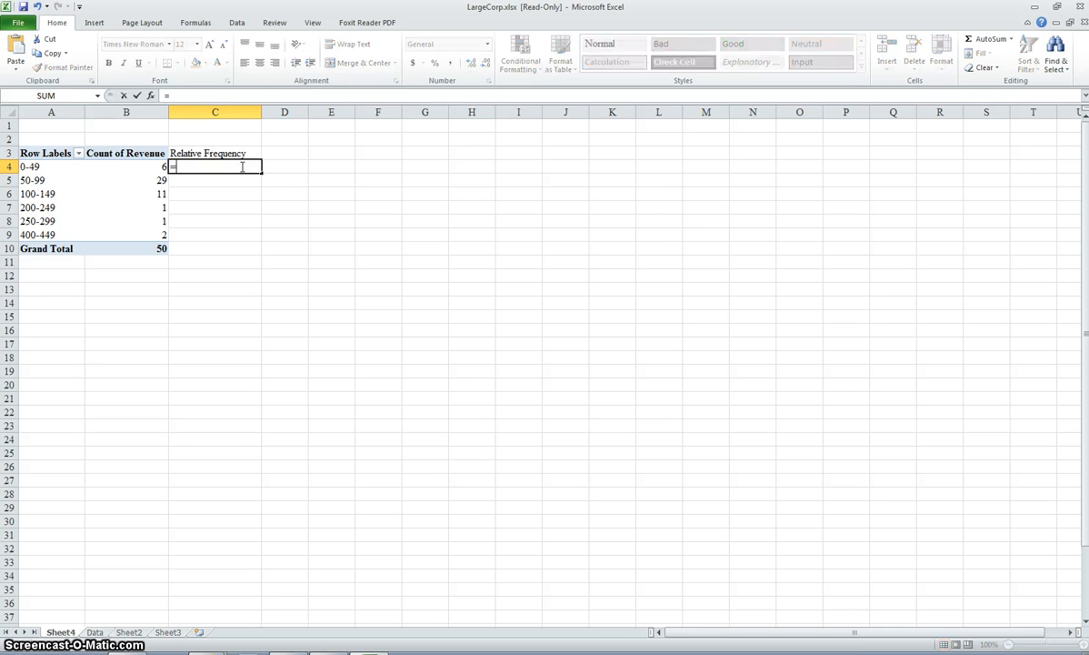
click(149, 165)
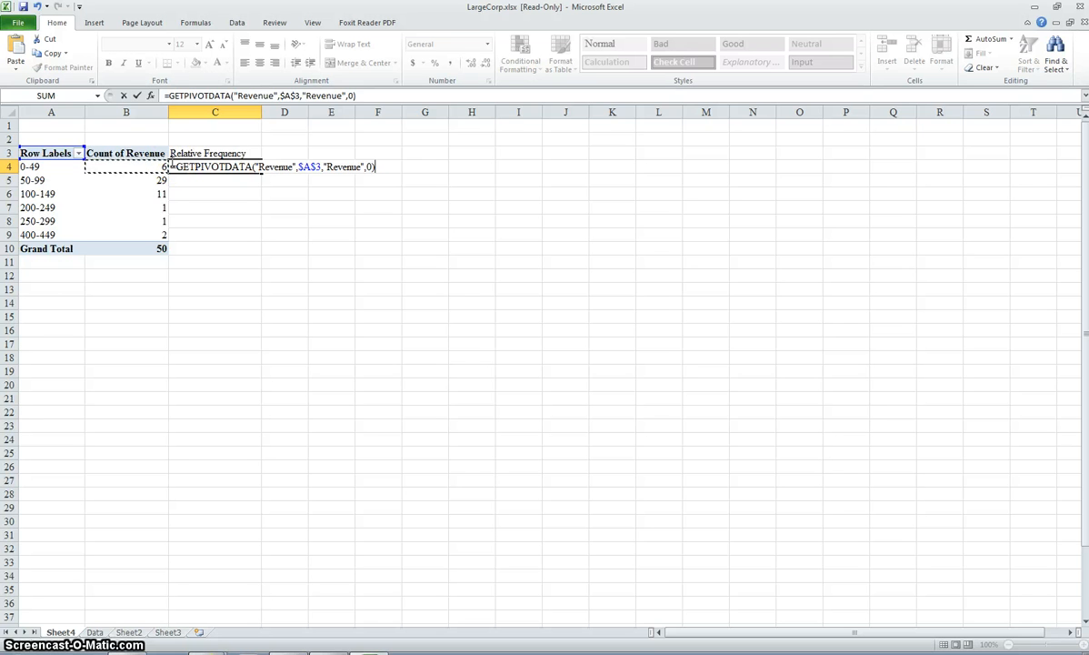
text(/)
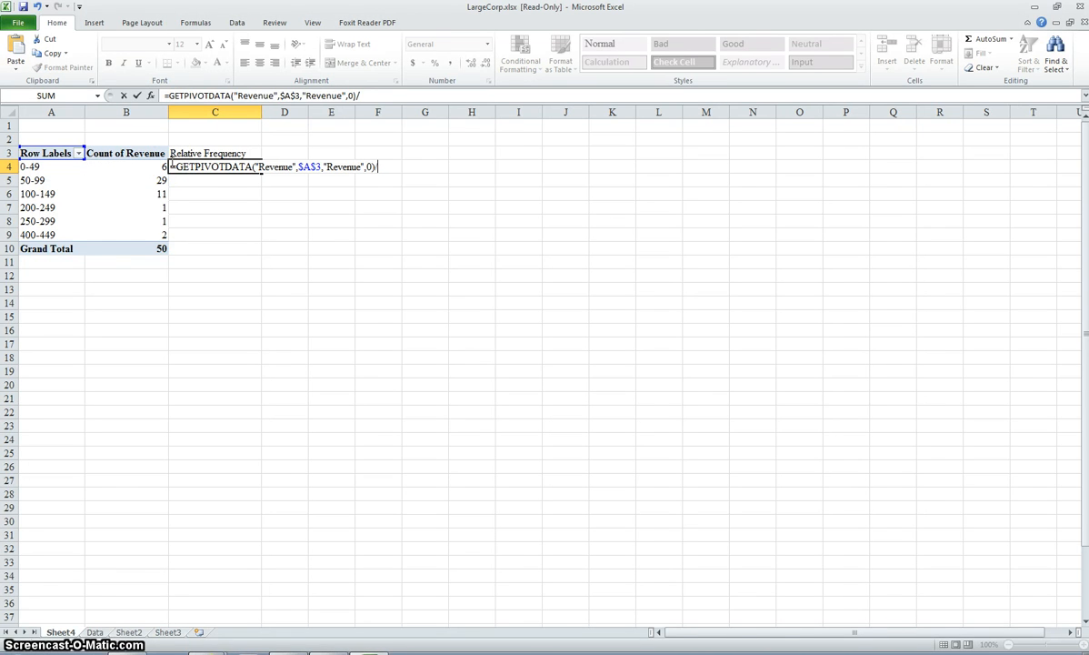
click(163, 247)
key(Return)
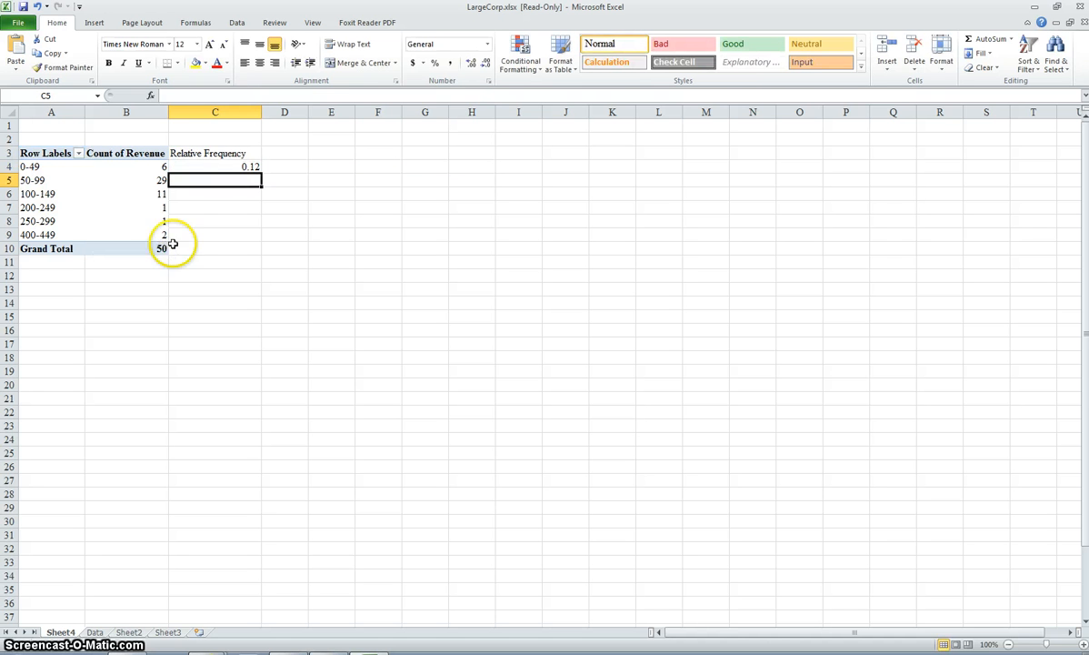
Step: Enter a formula in C5 dividing the 50-99 group's count by the grand total
click(233, 182)
text(=)
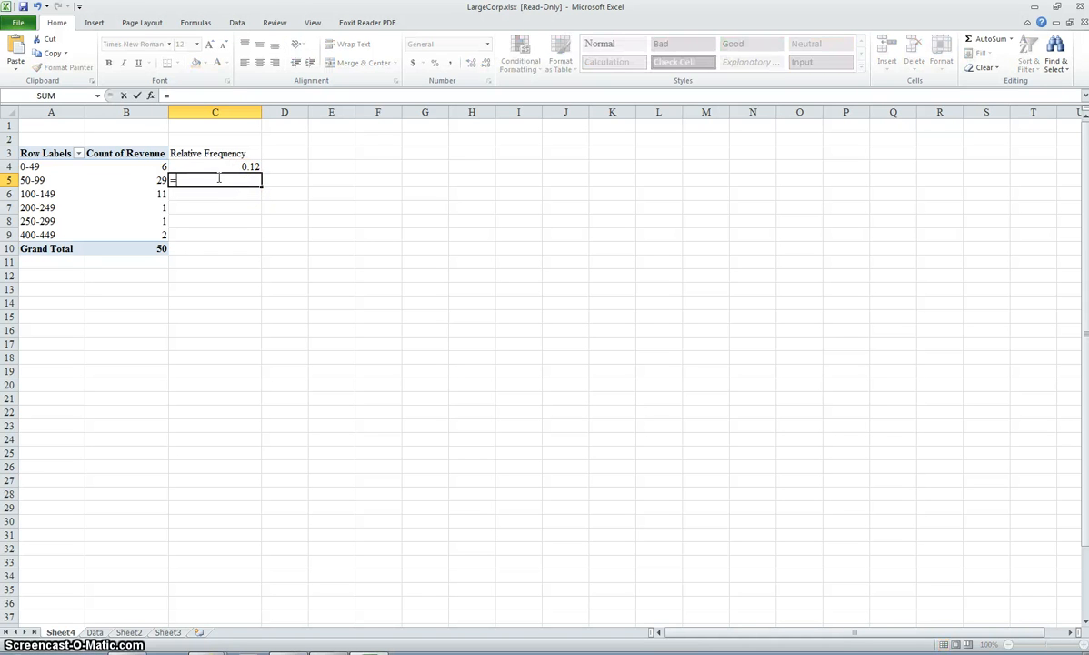
click(156, 180)
text(/)
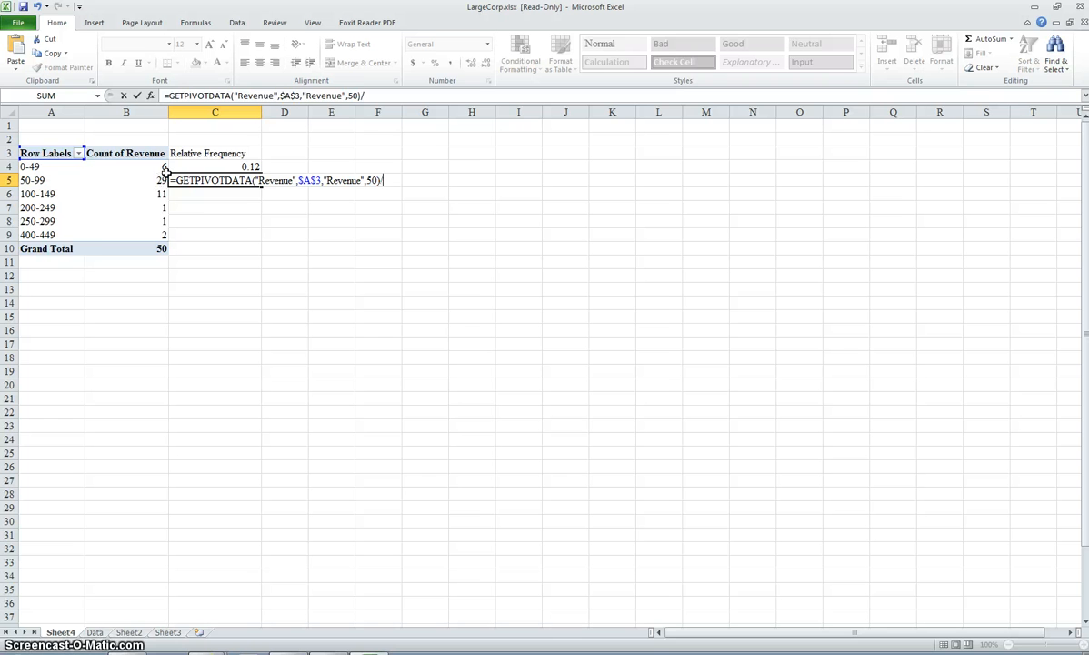
click(162, 249)
key(Return)
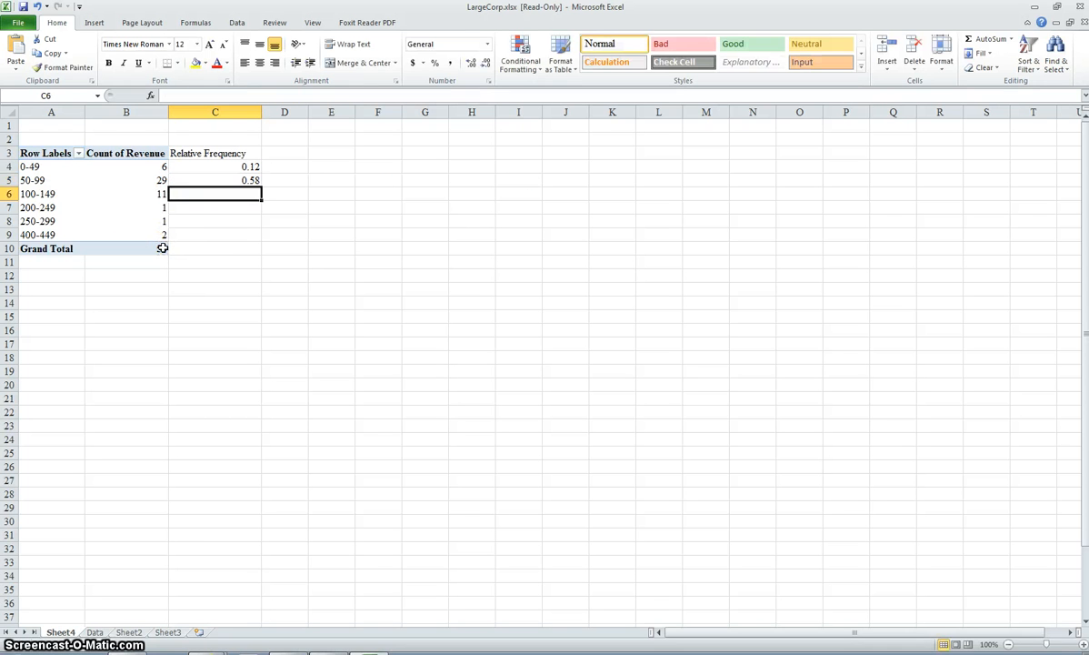
Step: Enter a formula in C6 dividing the 100-149 group's count by the grand total
text(=)
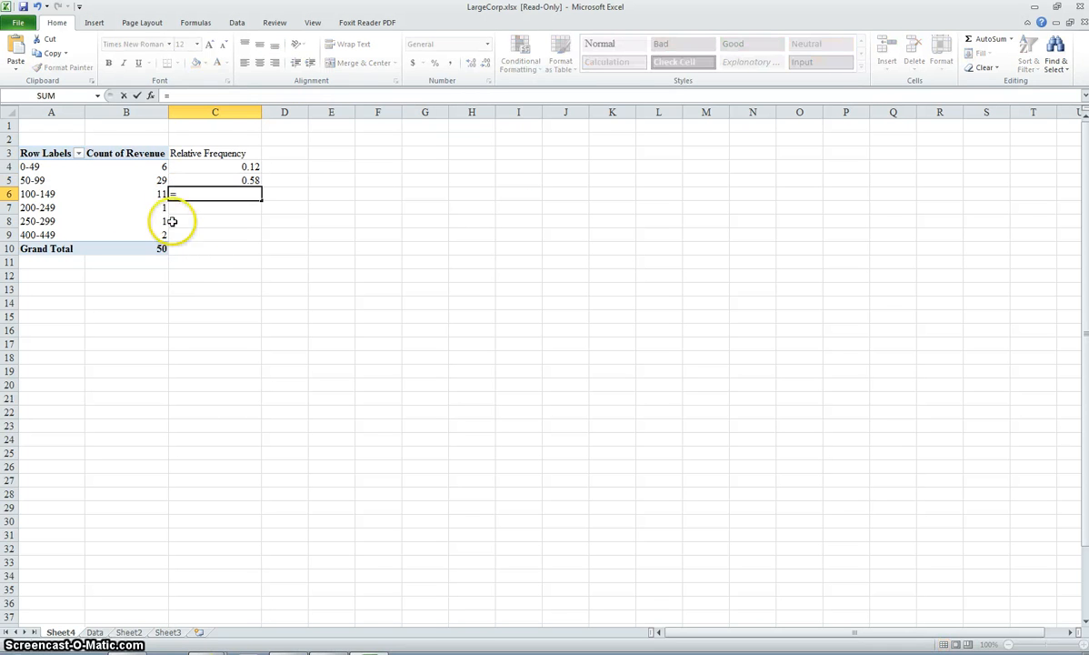
click(142, 193)
text(/)
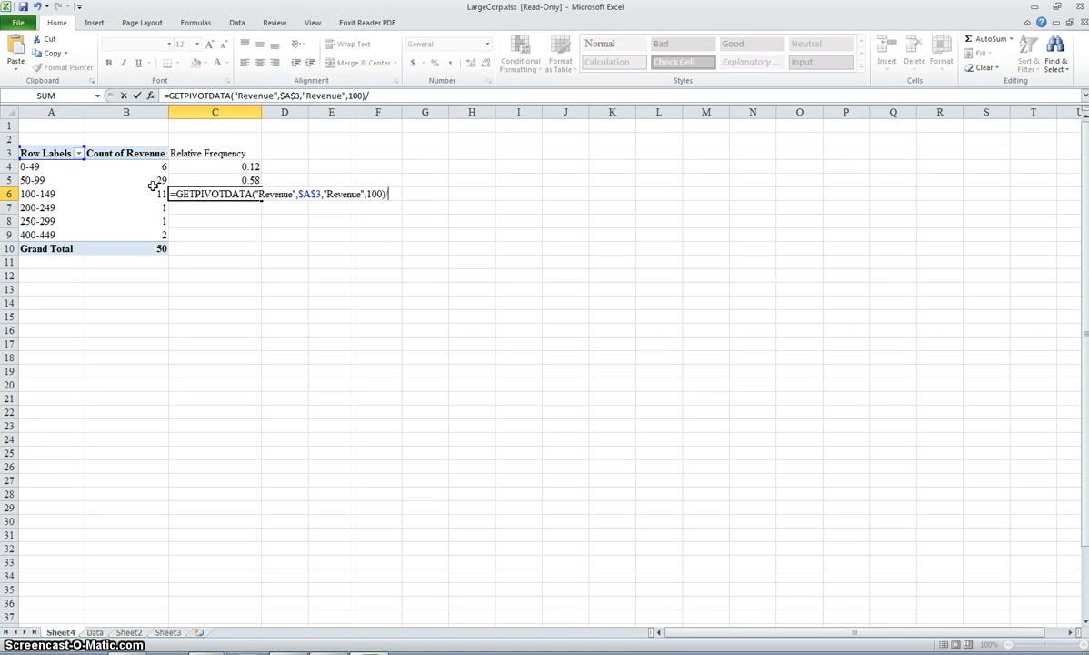
click(151, 247)
key(Return)
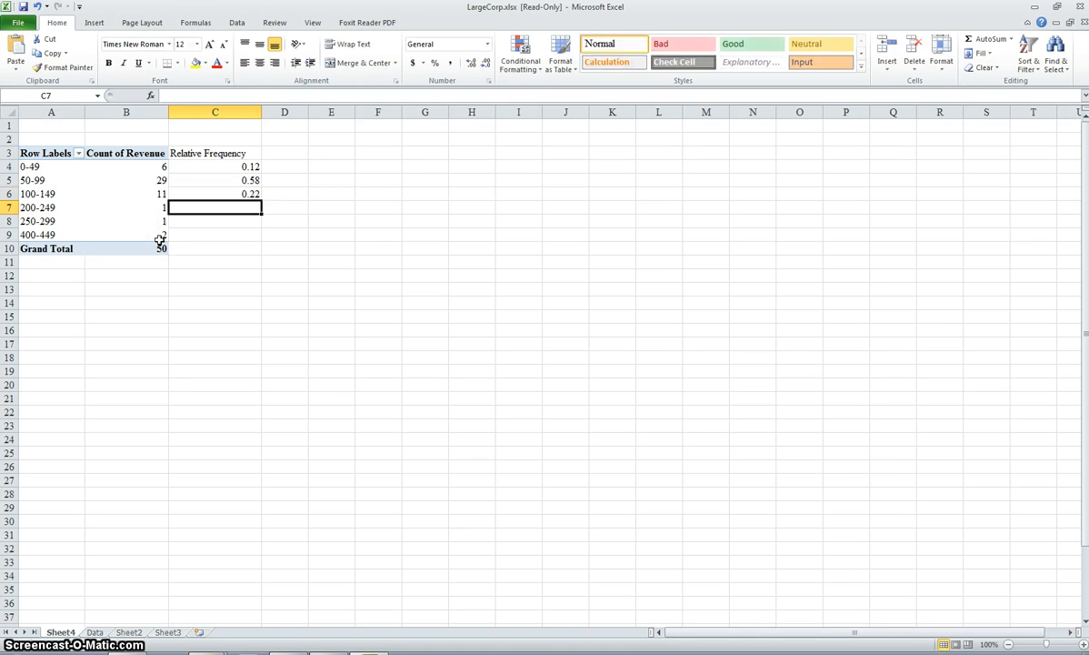
Step: Enter a formula in C7 dividing the 200-249 group's count by the grand total
text(=)
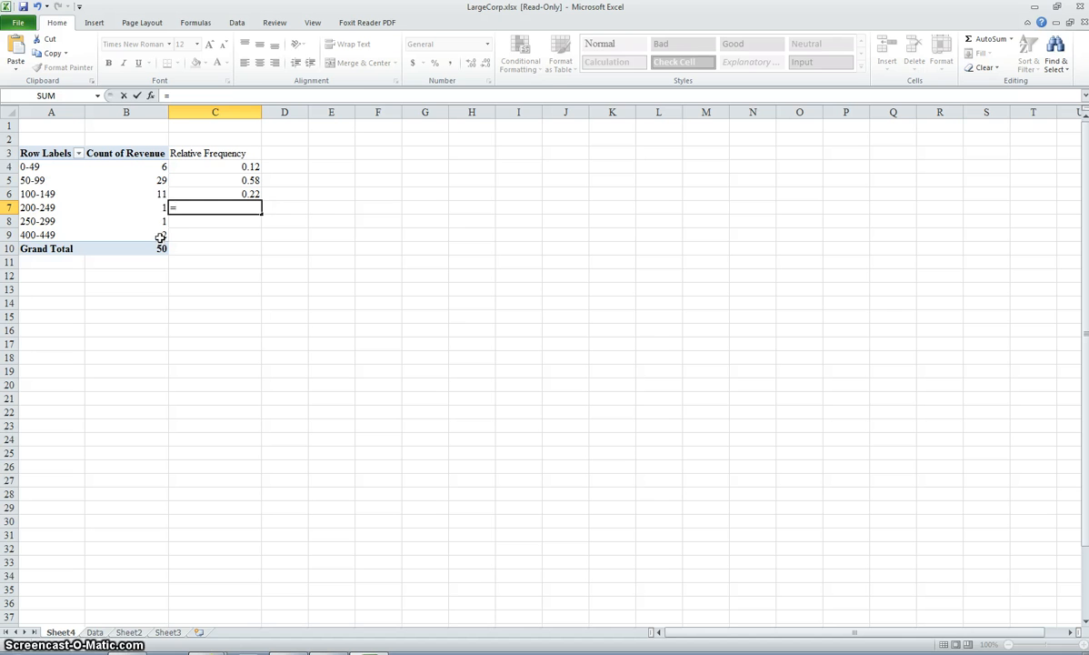
click(158, 207)
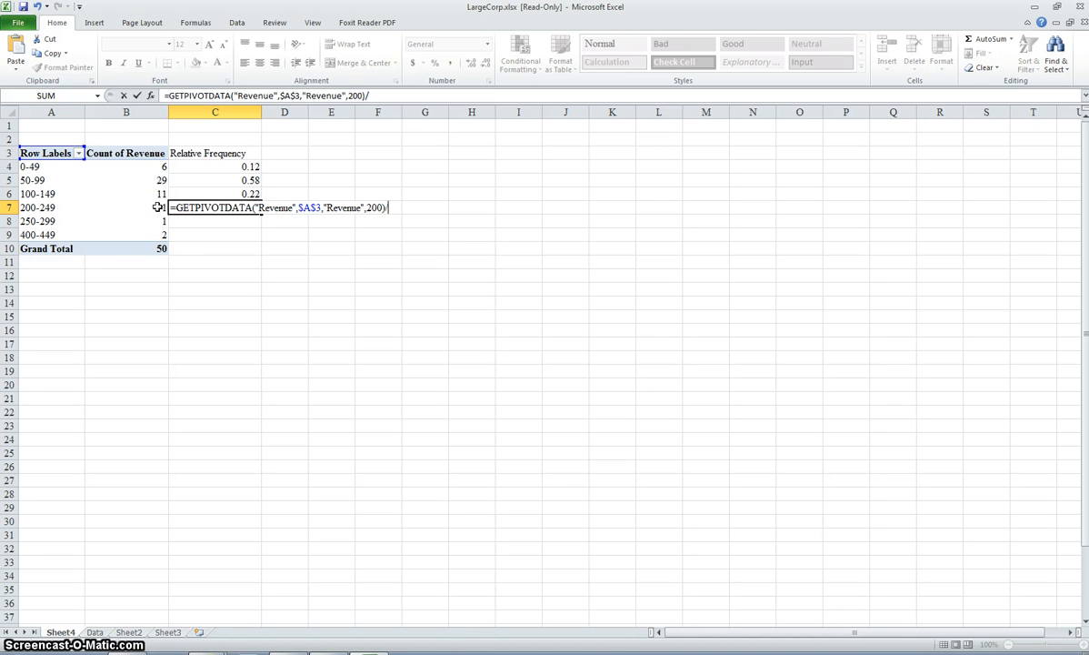
text(/)
click(161, 245)
key(Return)
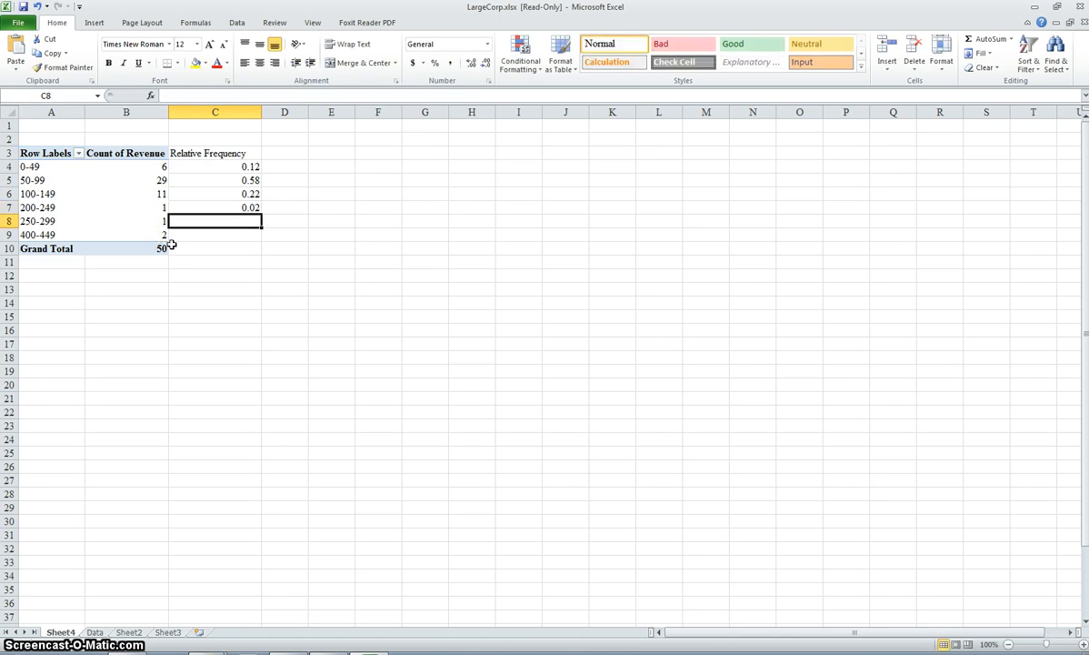
Step: Enter a formula in C8 dividing the 250-299 group's count by the grand total
text(=)
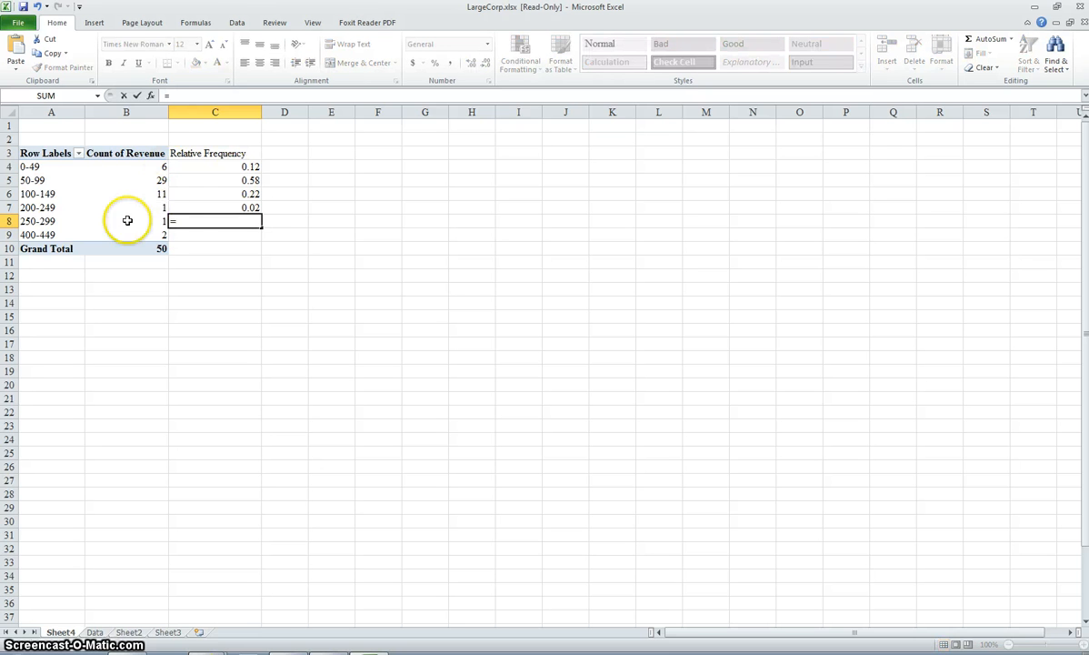
click(130, 223)
text(/)
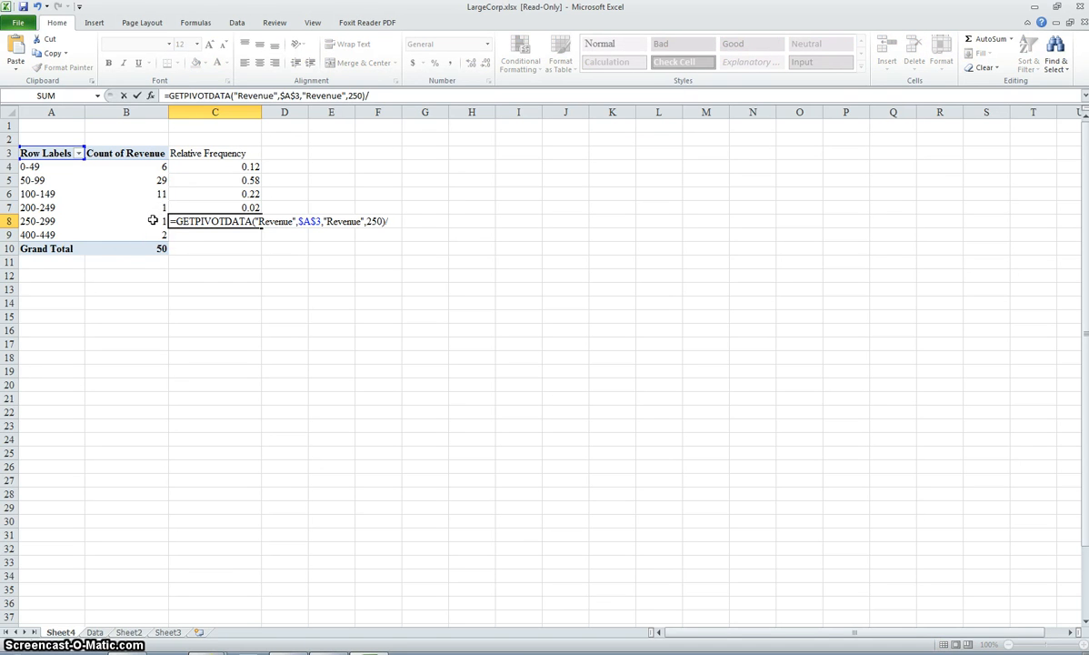
click(154, 254)
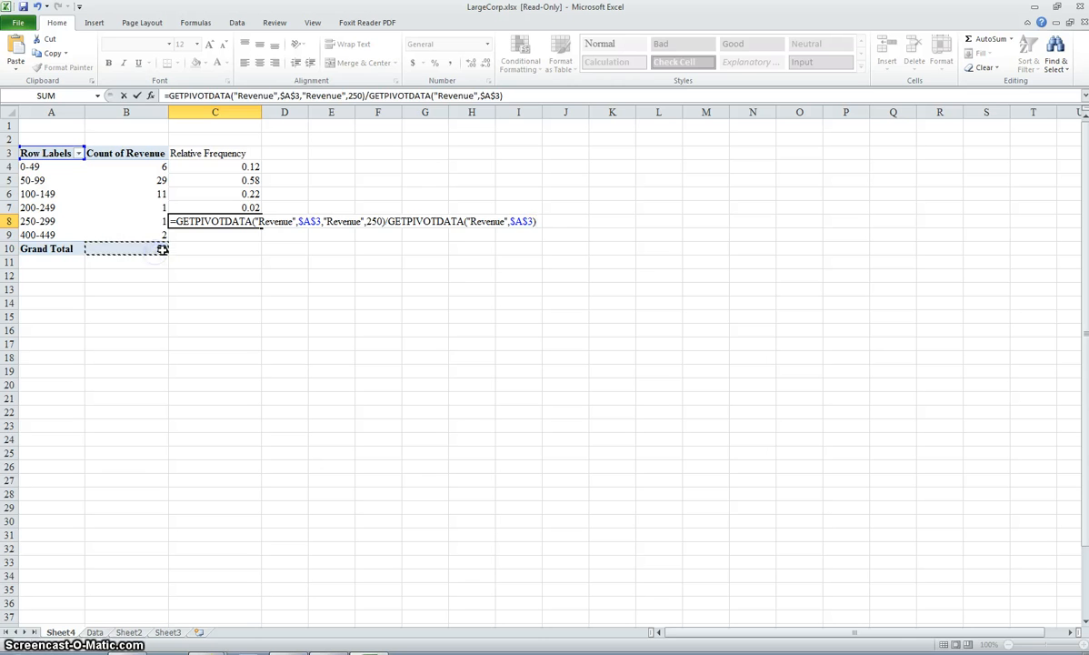
key(Return)
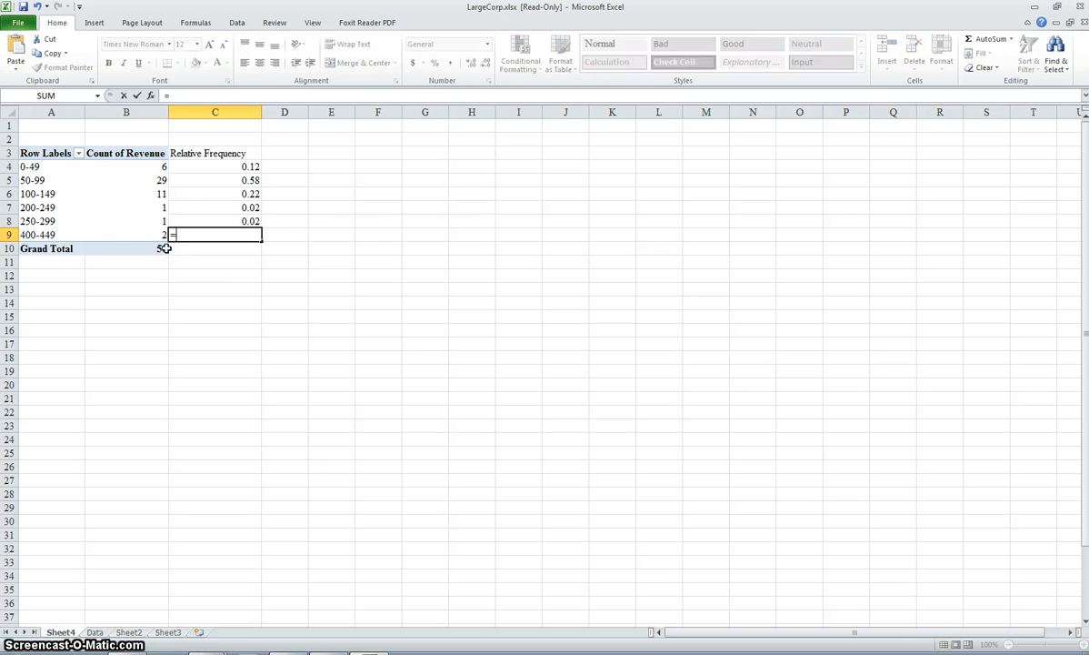
Step: Enter a formula in C9 dividing the 400-449 group's count by the grand total
text(=)
click(154, 236)
text(/)
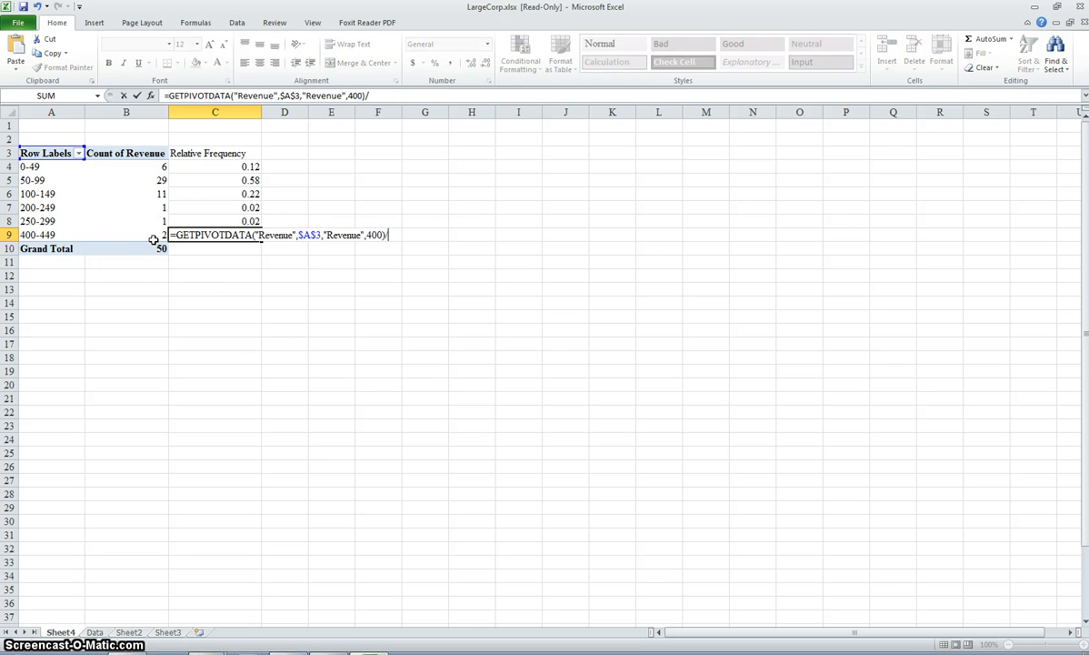
click(151, 247)
key(Return)
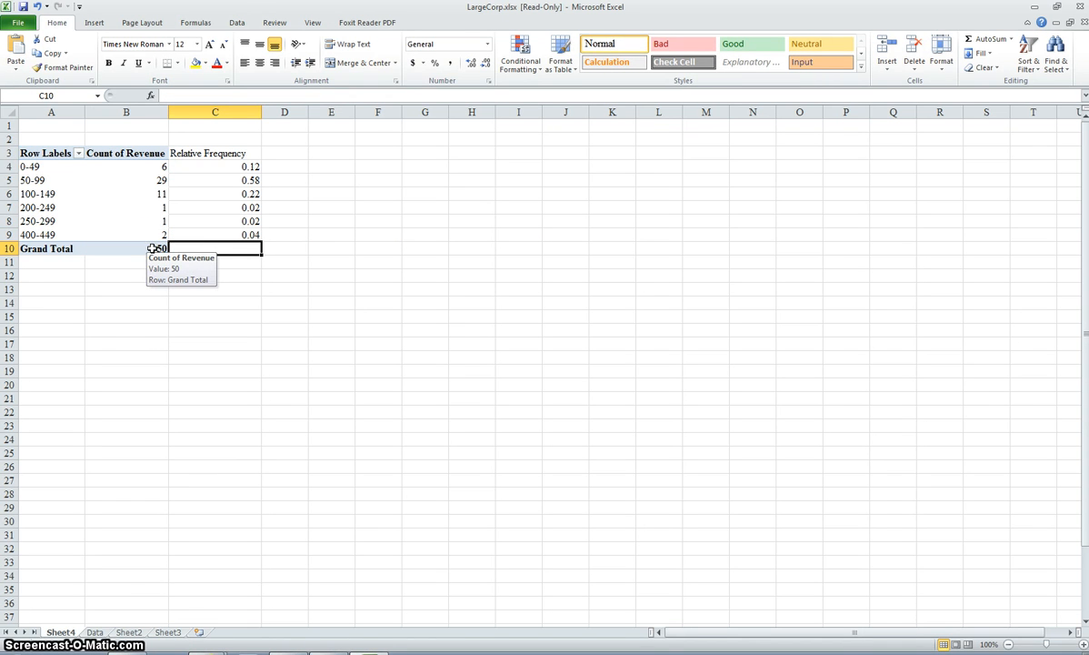
Step: Total the relative frequencies C4 through C9 with a SUM formula in C10
double_click(256, 249)
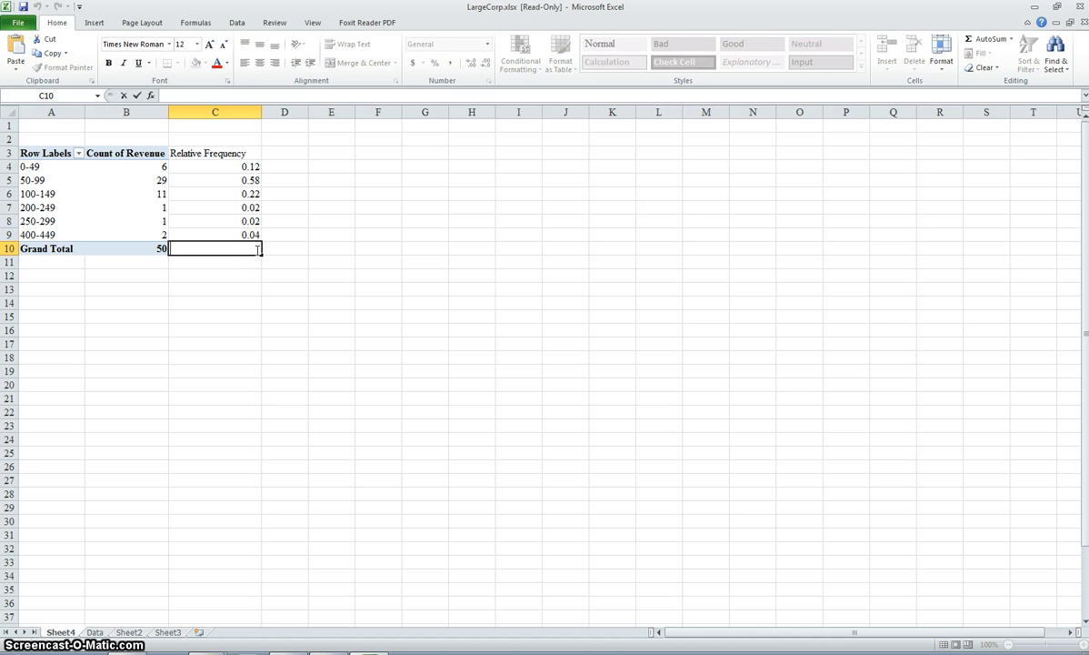
text(=sum)
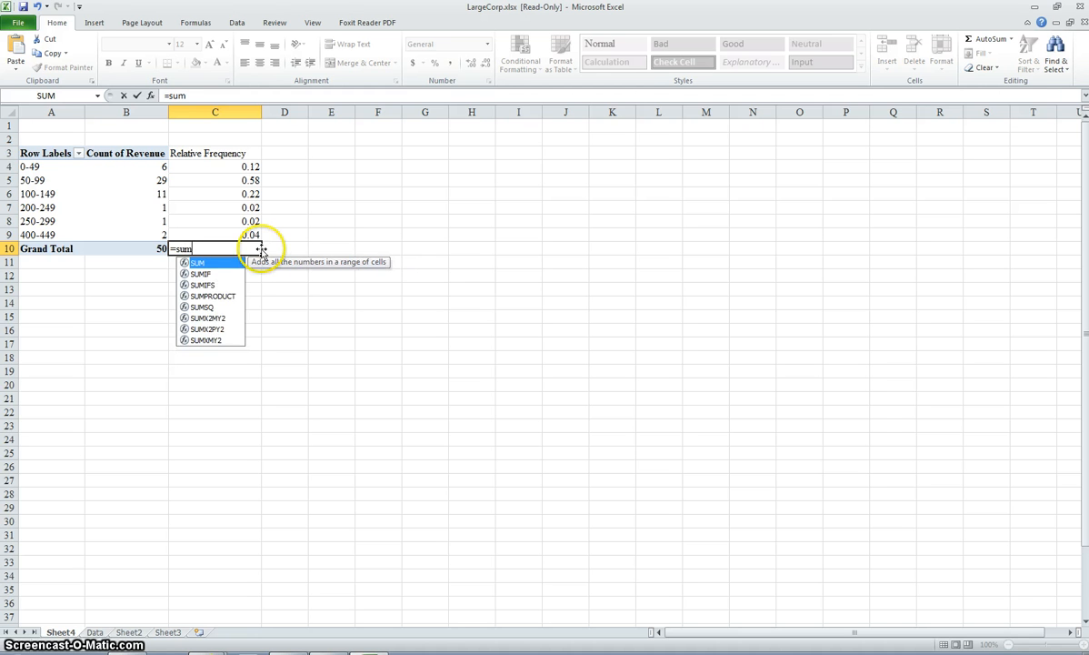
text(()
drag(240, 166, 246, 235)
key(Return)
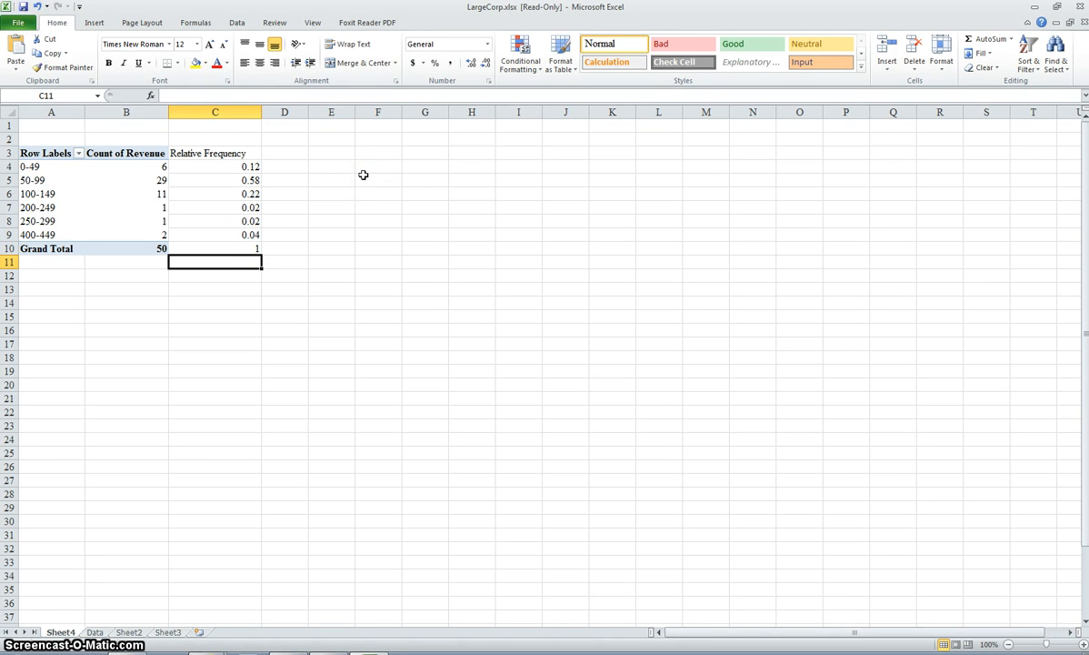
Step: Center the Relative Frequency heading in C3 and widen column D to about the width of column C
click(202, 152)
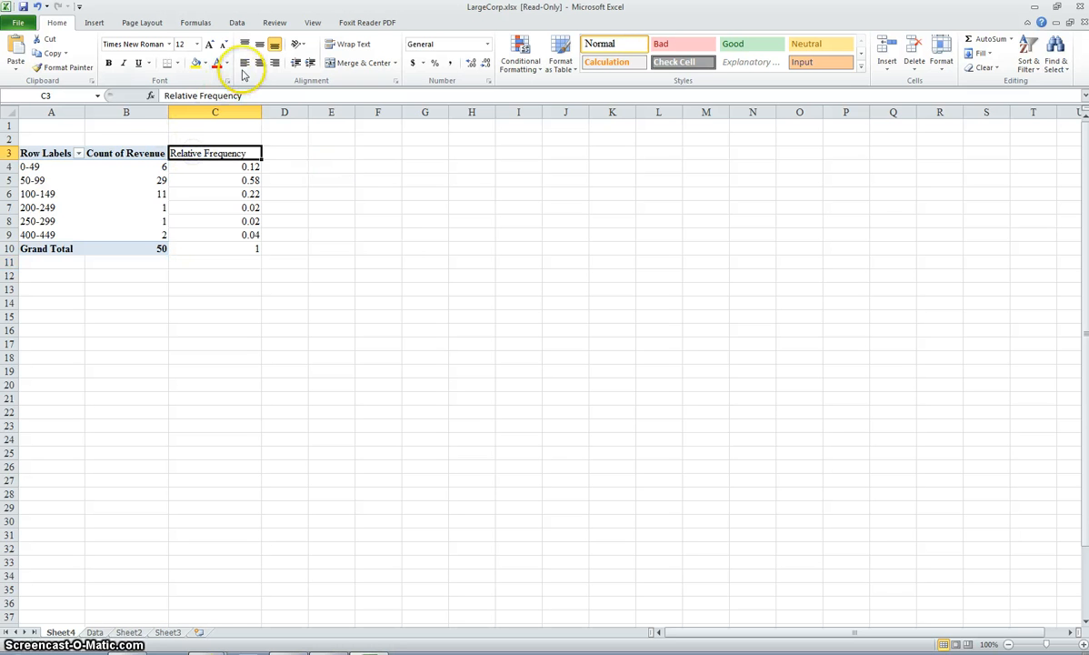
click(259, 62)
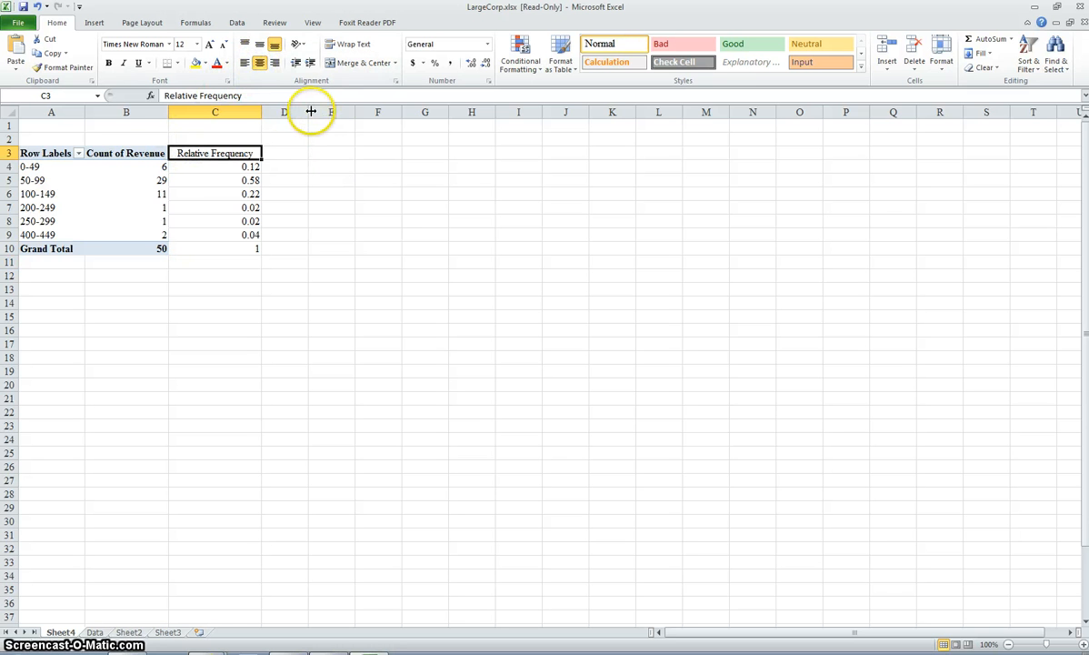
drag(310, 111, 354, 113)
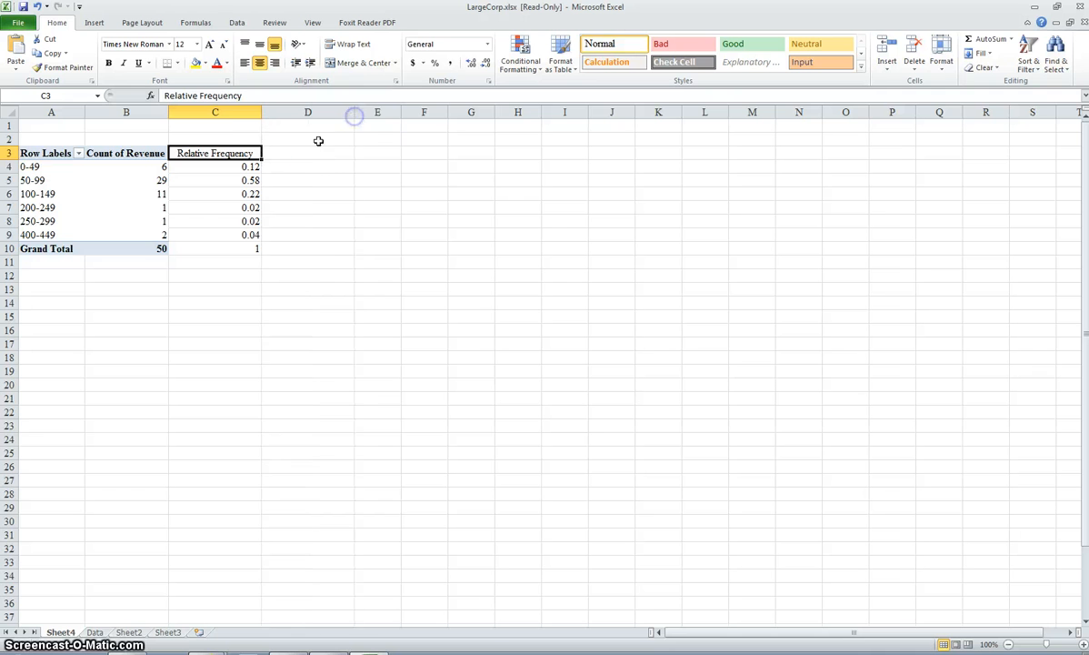
Step: Enter the column heading "Cumulative Distribution" in D3
click(317, 148)
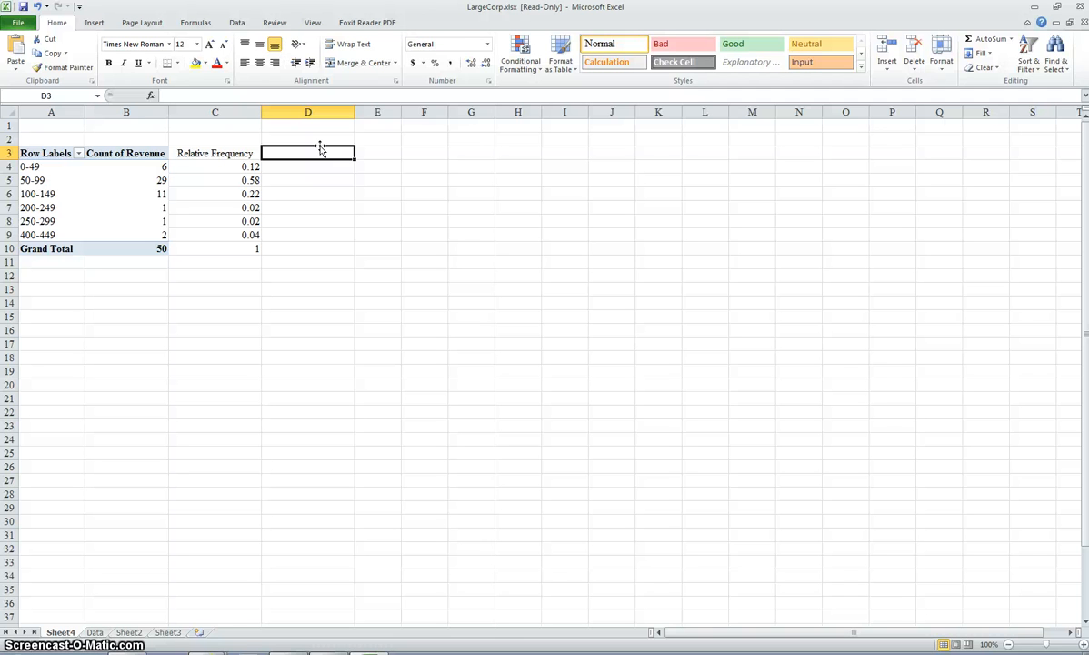
text(=)
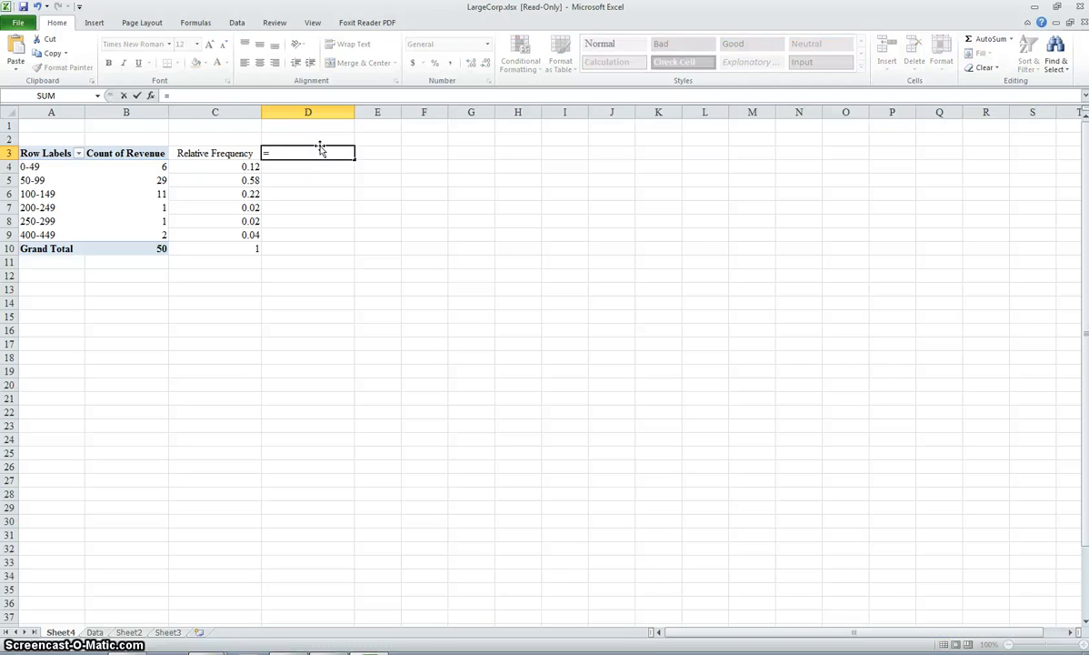
key(Escape)
text(Cumulative)
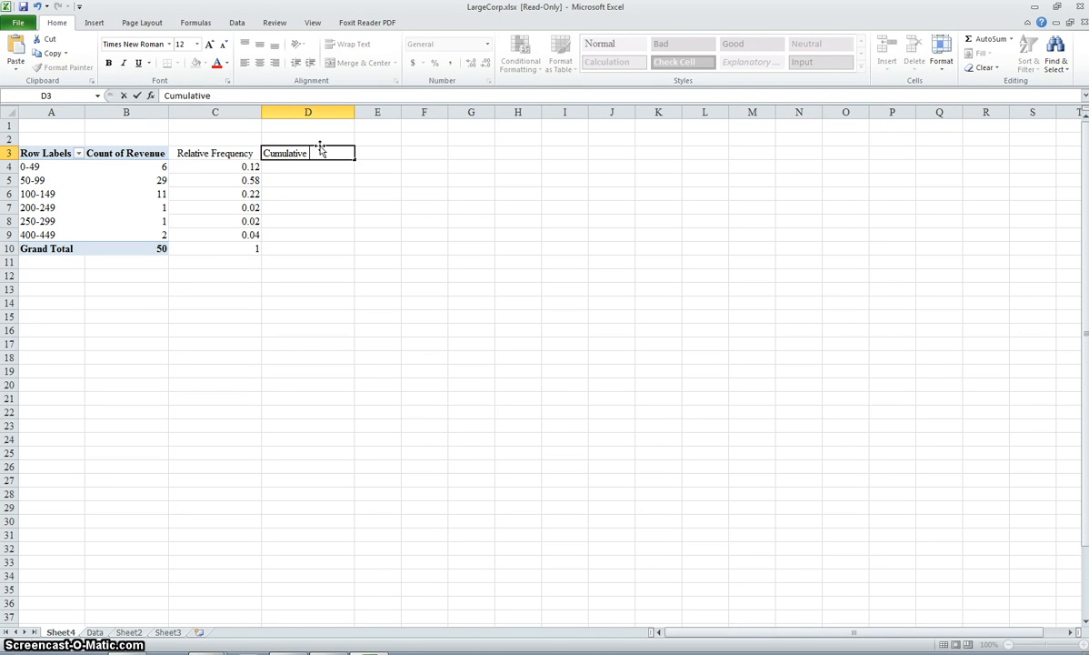
text( Distribution)
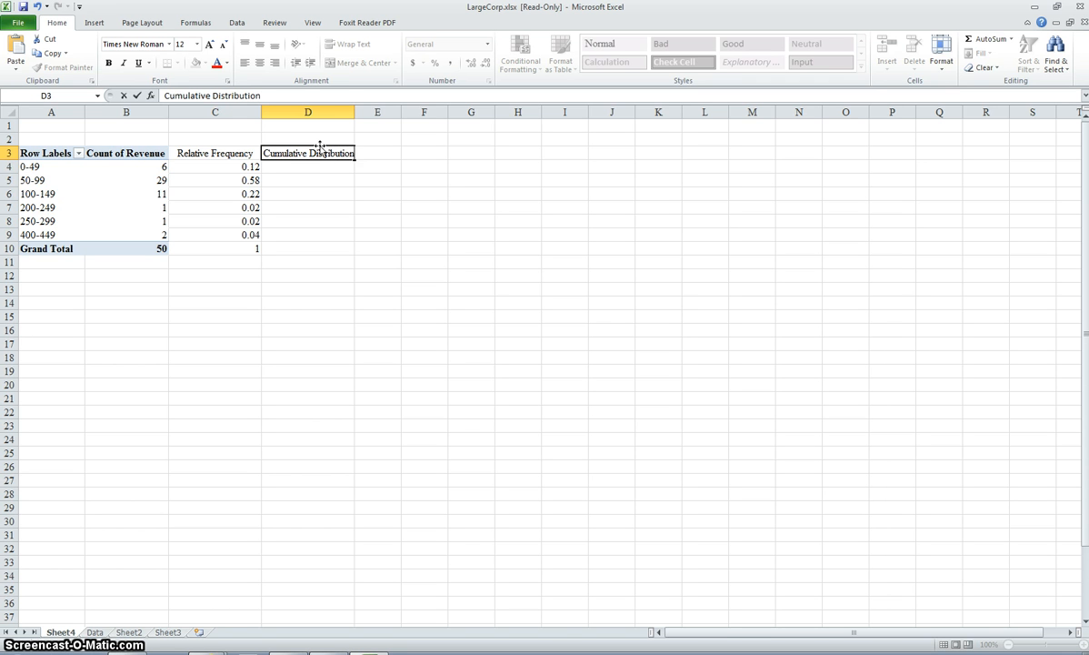
Step: Enter a formula in D4 that references the 0-49 group's count of revenue
click(316, 170)
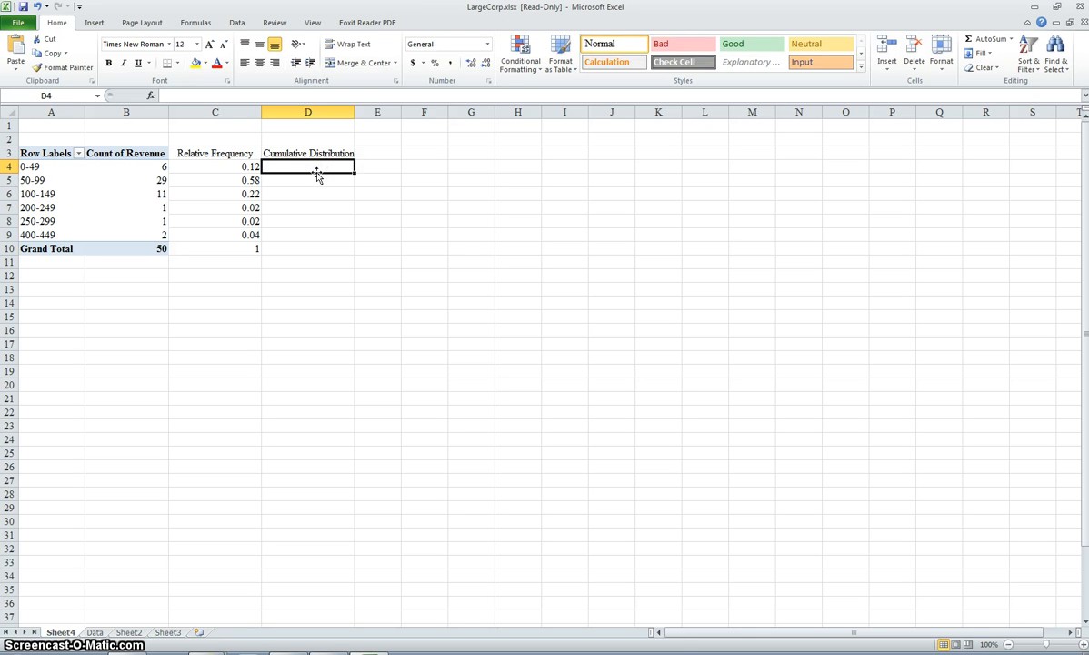
text(=)
click(157, 165)
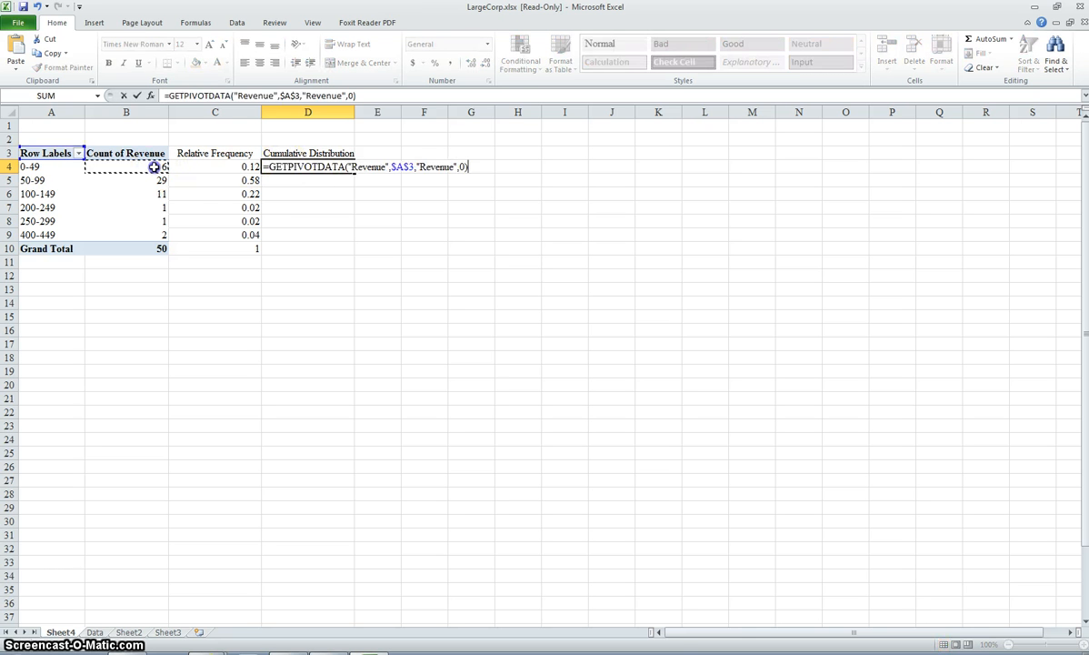
key(Return)
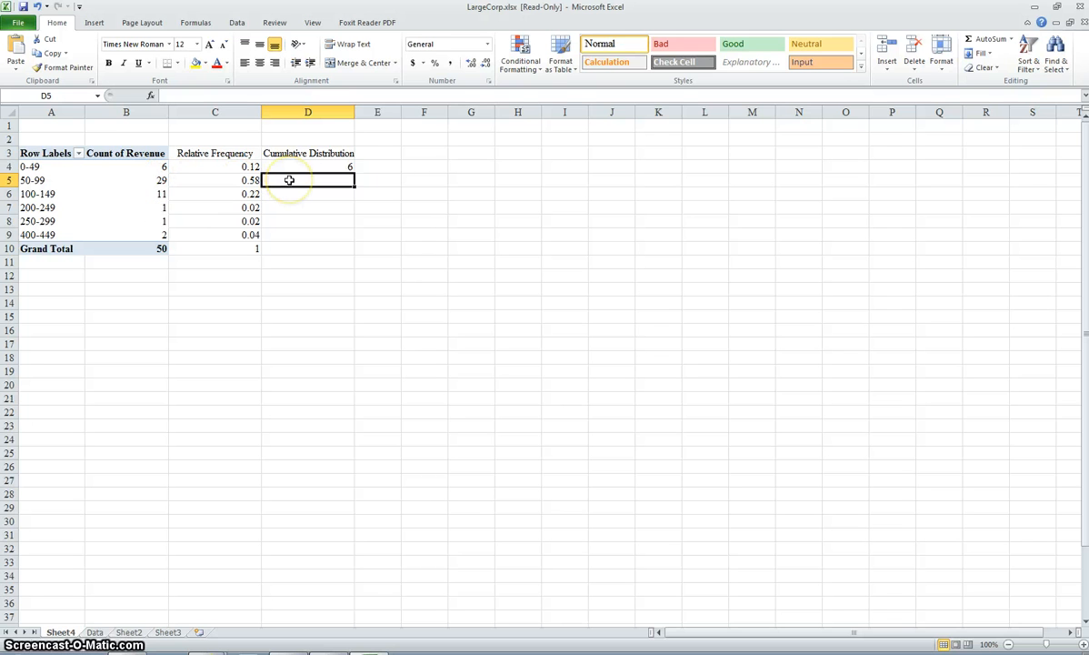
Step: Enter a formula in D5 adding the 50-99 group's count to the cumulative value in D4
text(=)
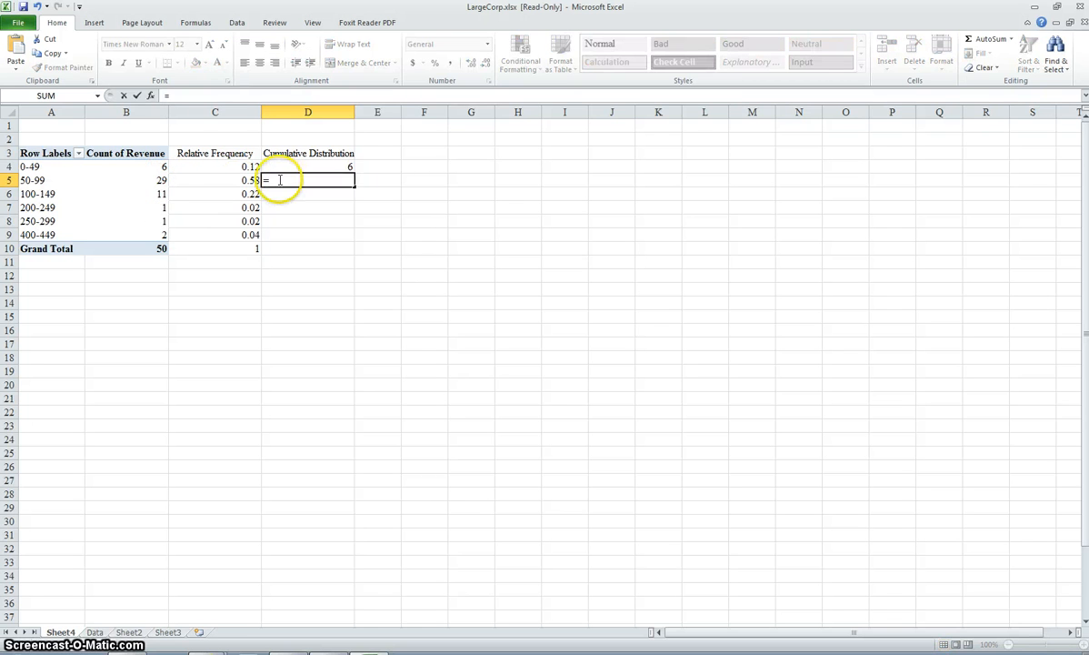
click(275, 168)
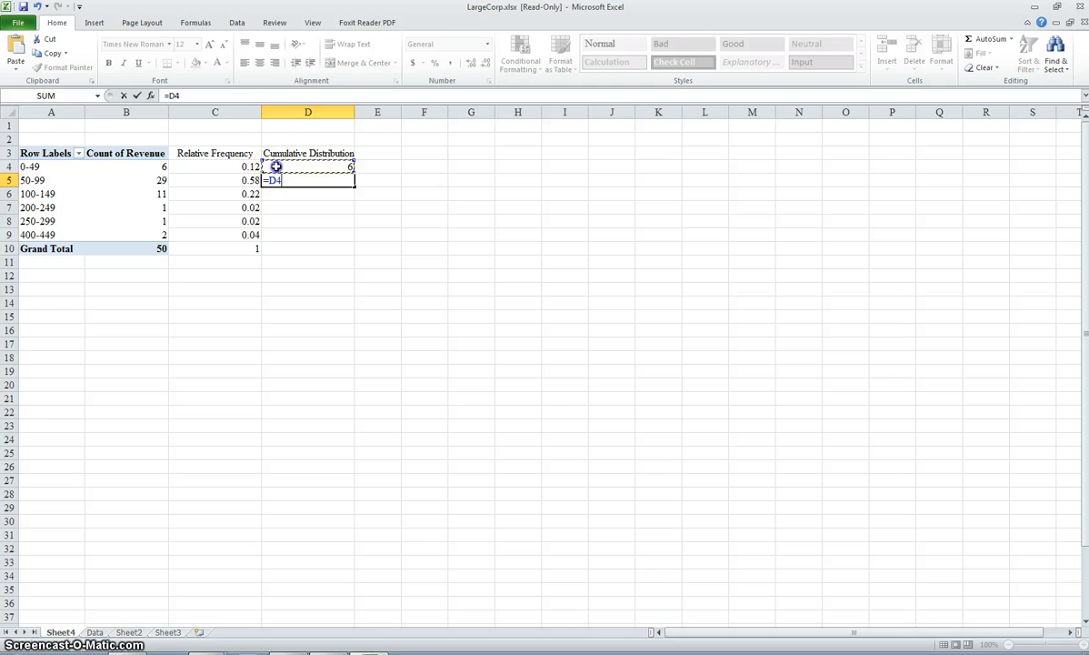
text(+)
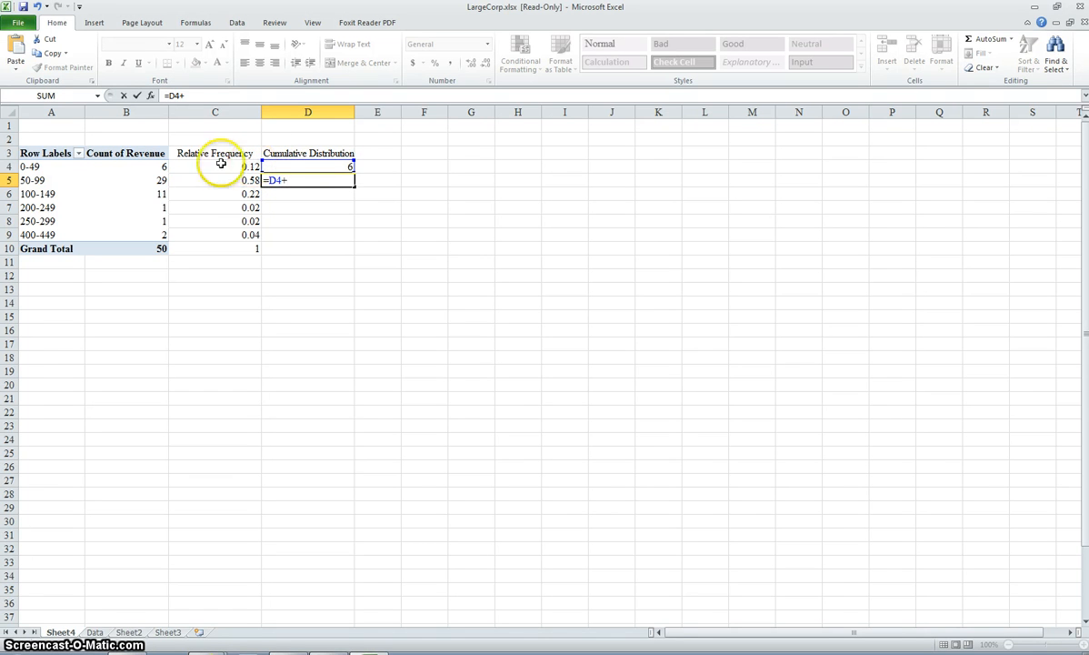
click(146, 181)
key(Return)
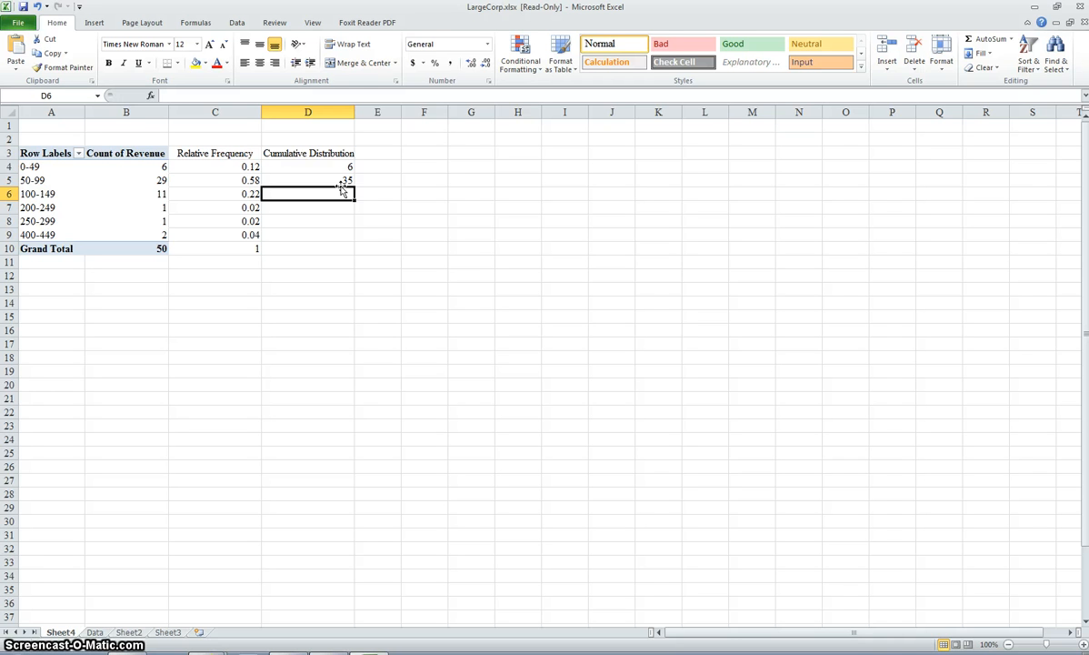
Step: Enter a formula in D6 adding the 100-149 group's count to the cumulative value in D5
text(=)
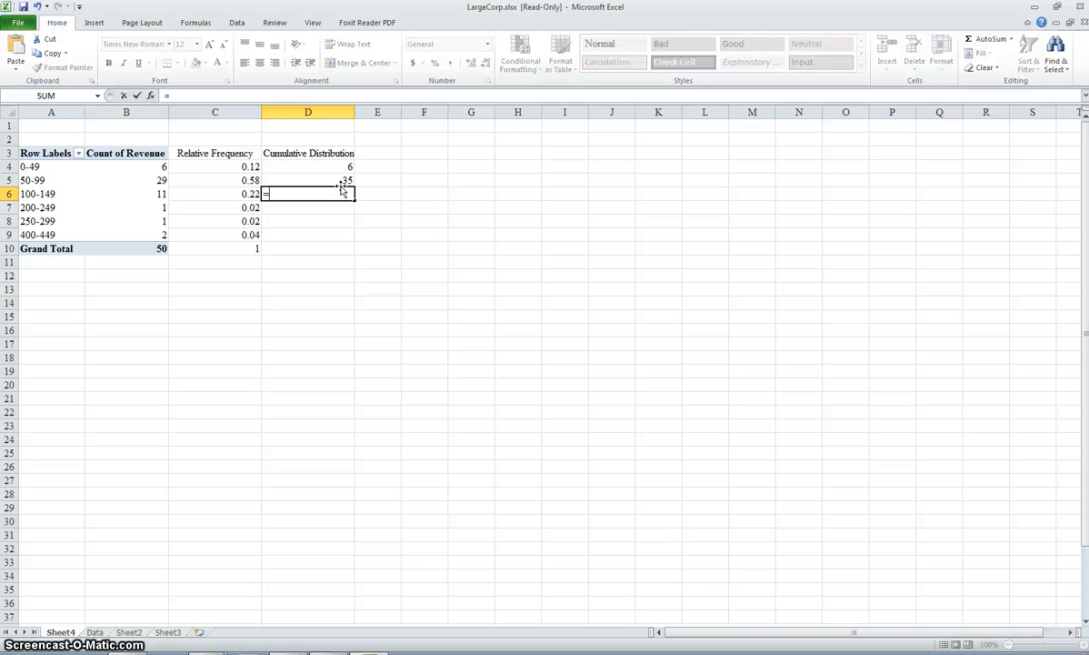
click(341, 181)
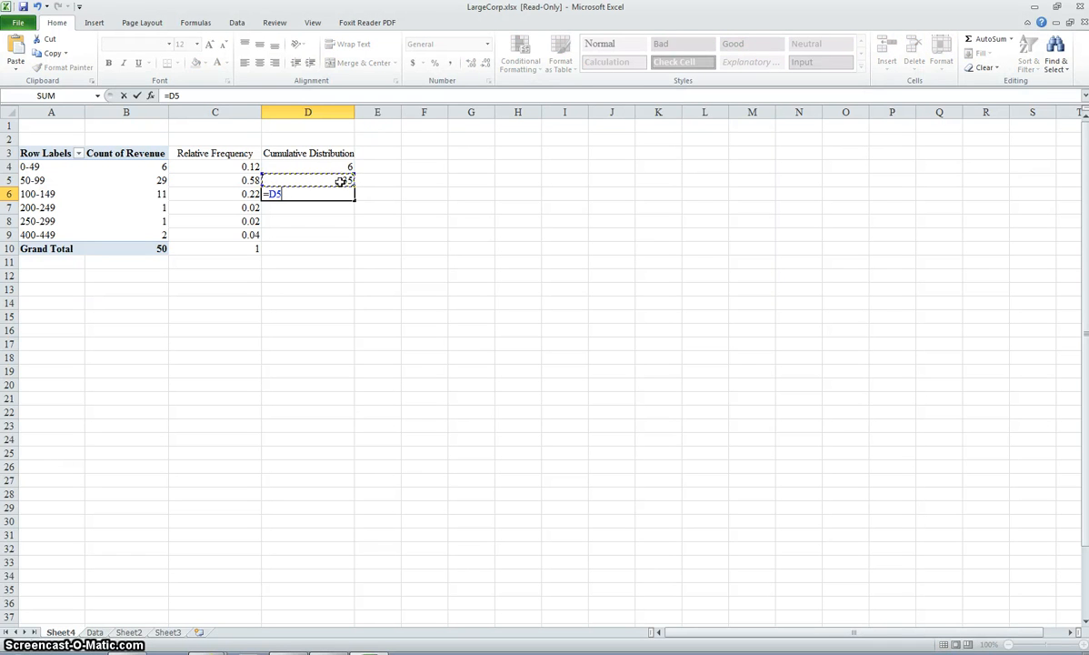
text(+)
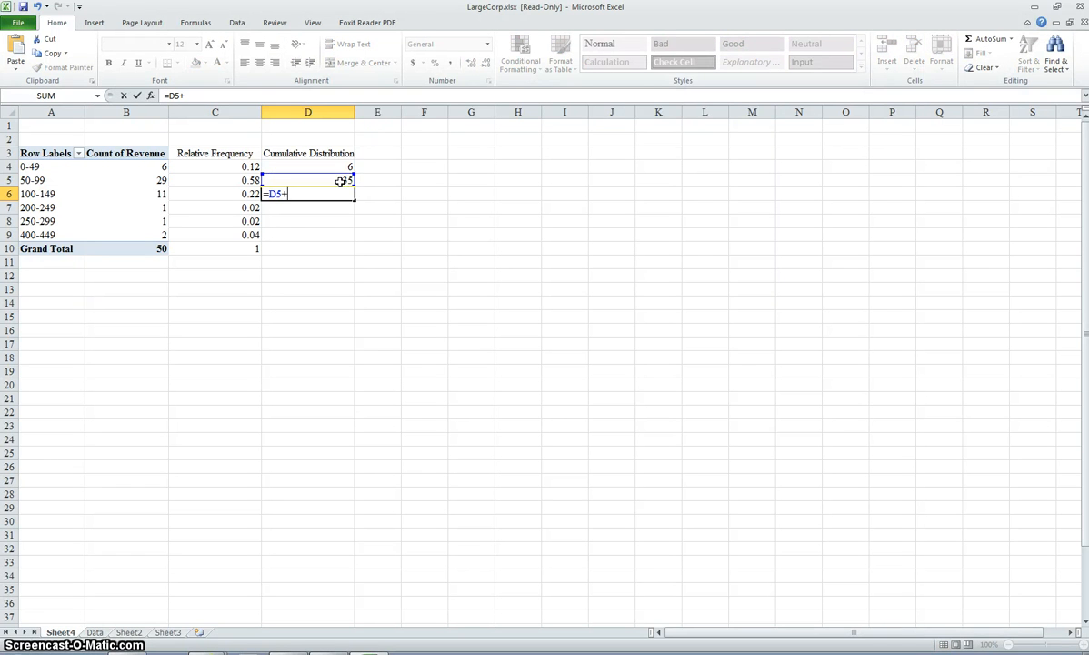
click(115, 191)
key(Return)
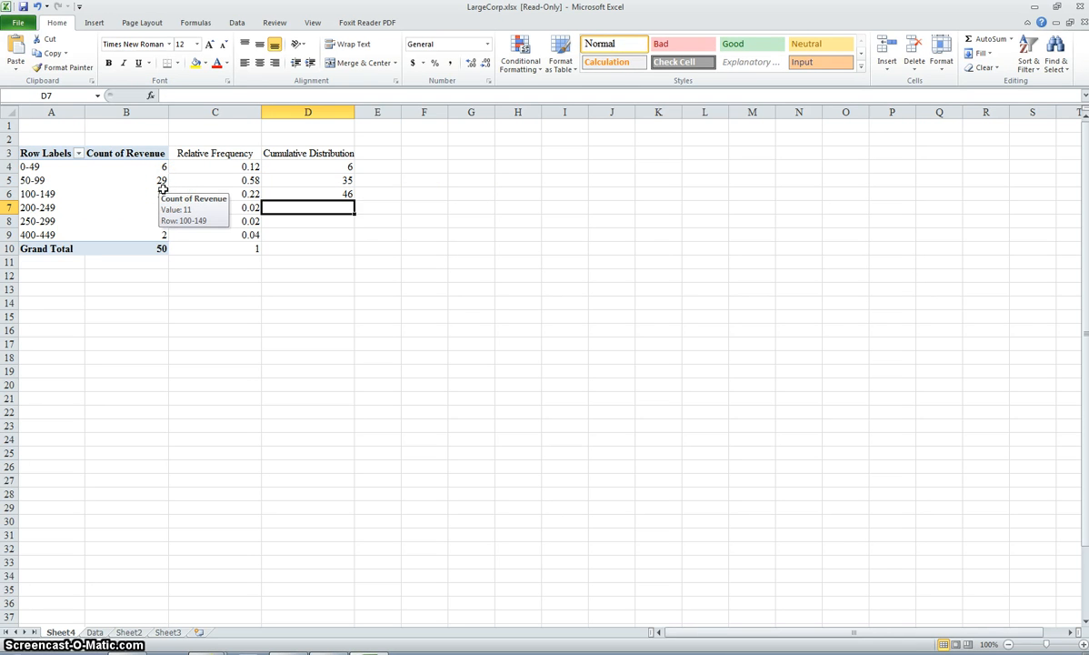
Step: Enter a formula in D7 adding the 200-249 group's count to the cumulative value in D6
text(=)
key(BackSpace)
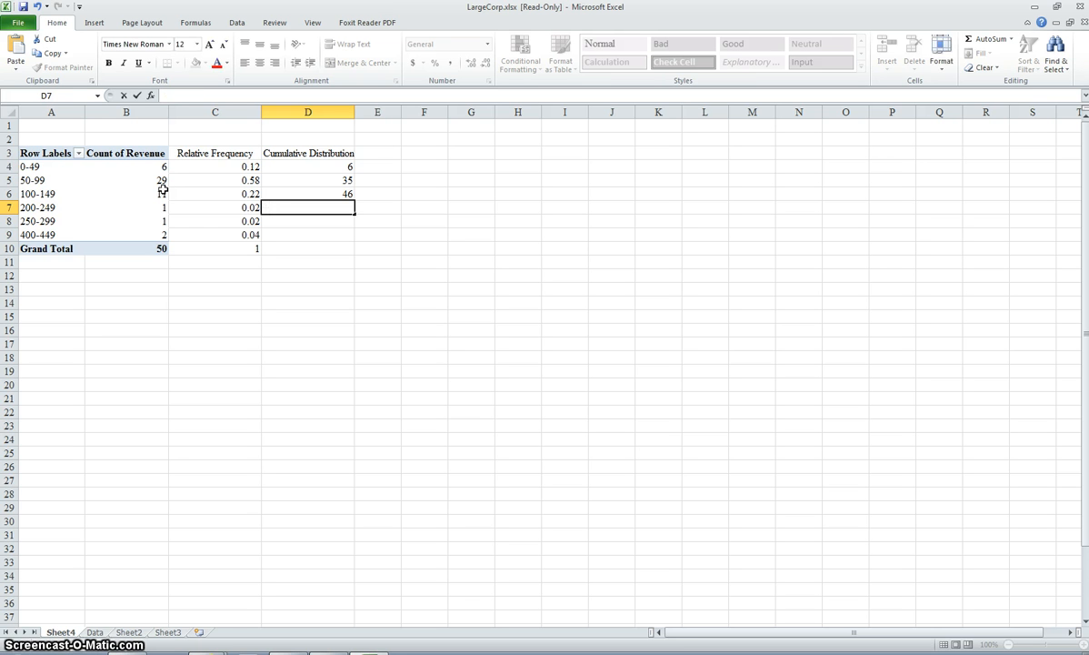
text(=)
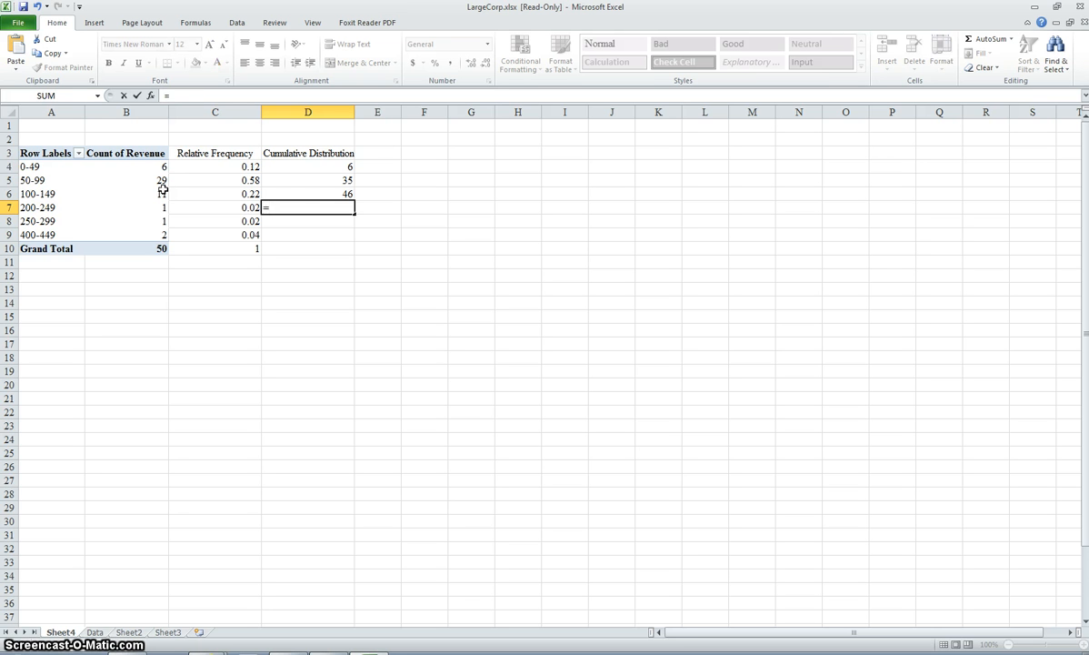
click(306, 195)
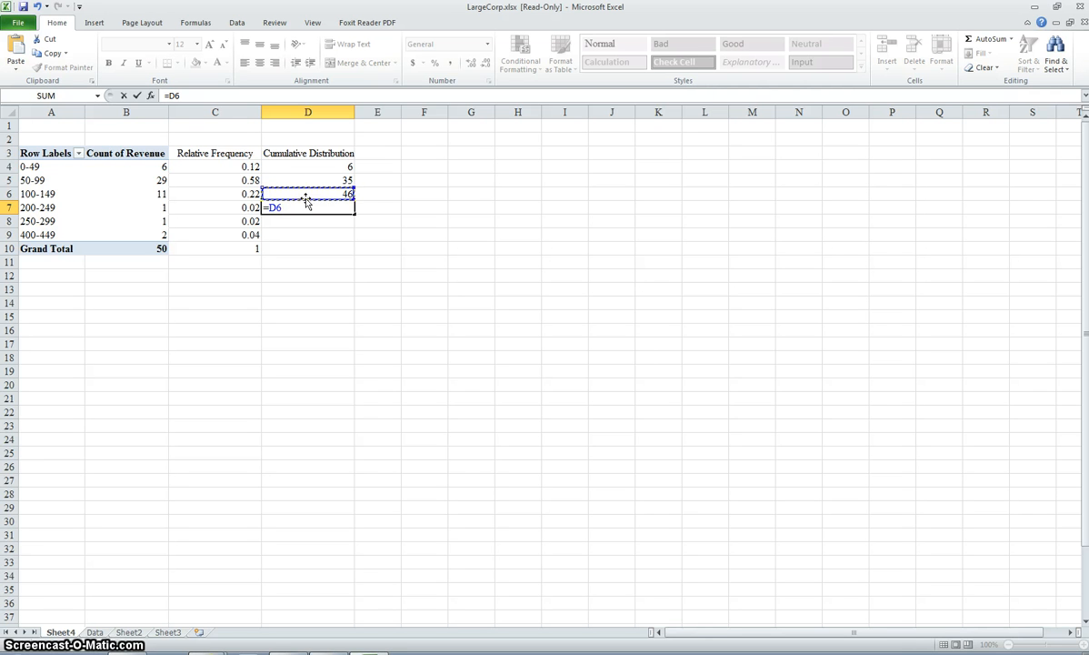
click(308, 205)
text(+)
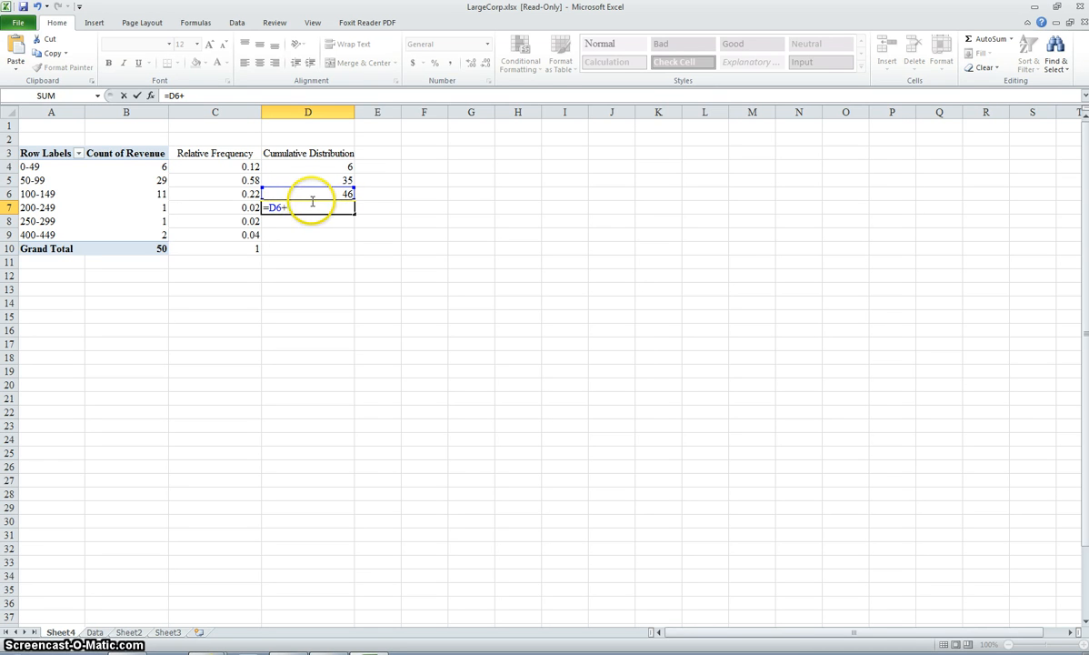
click(151, 207)
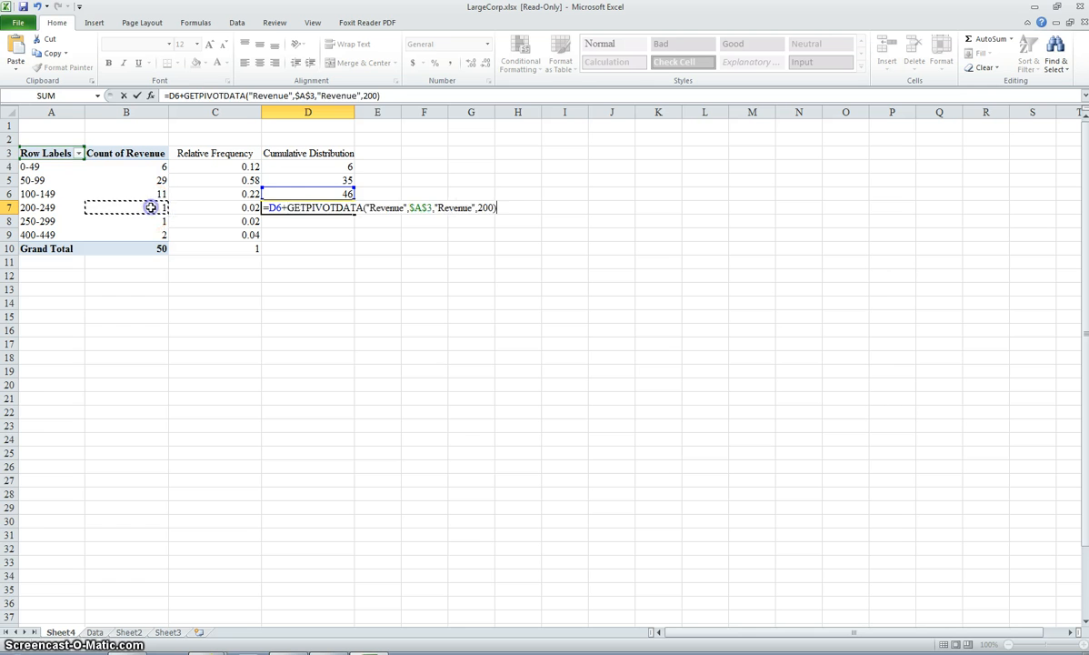
key(Return)
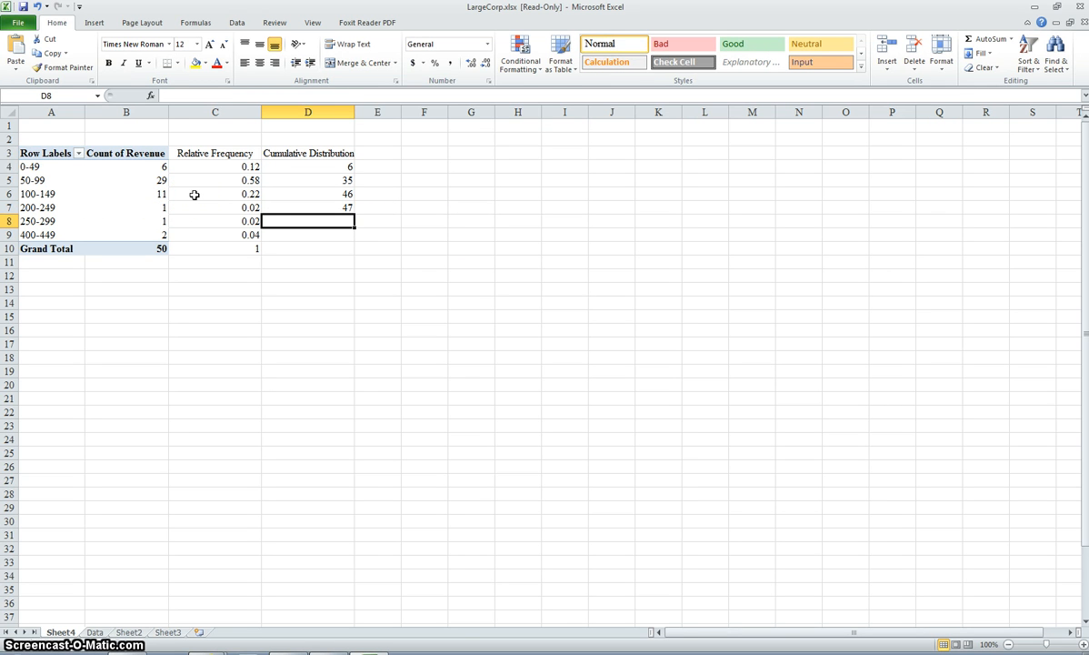
Step: Enter a formula in D8 adding the 250-299 group's count to the cumulative value in D7
text(=)
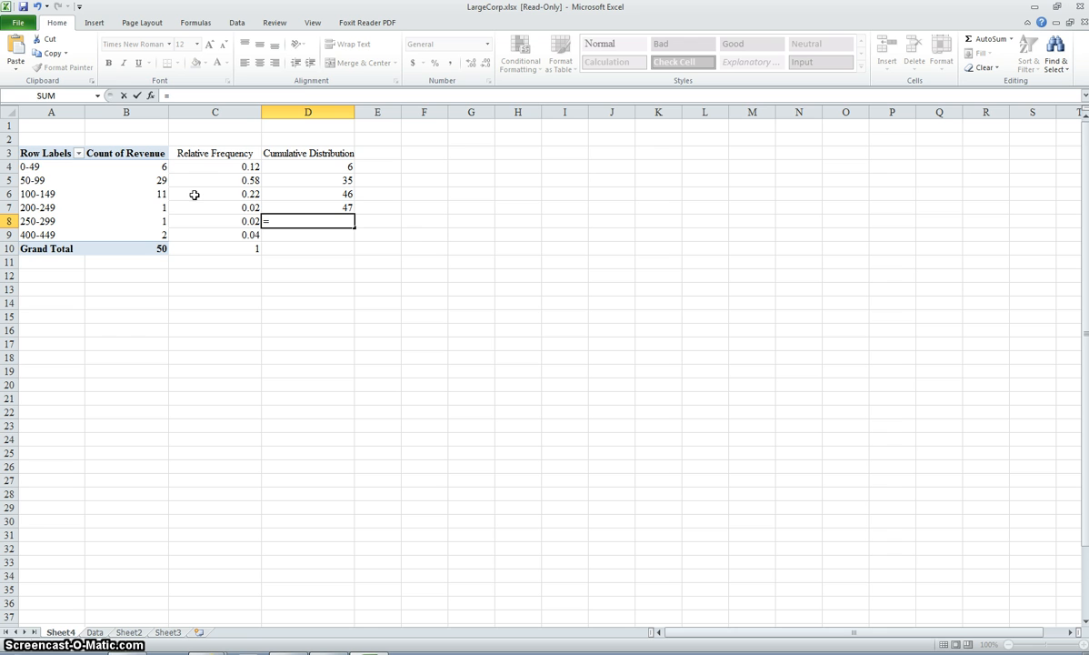
click(310, 209)
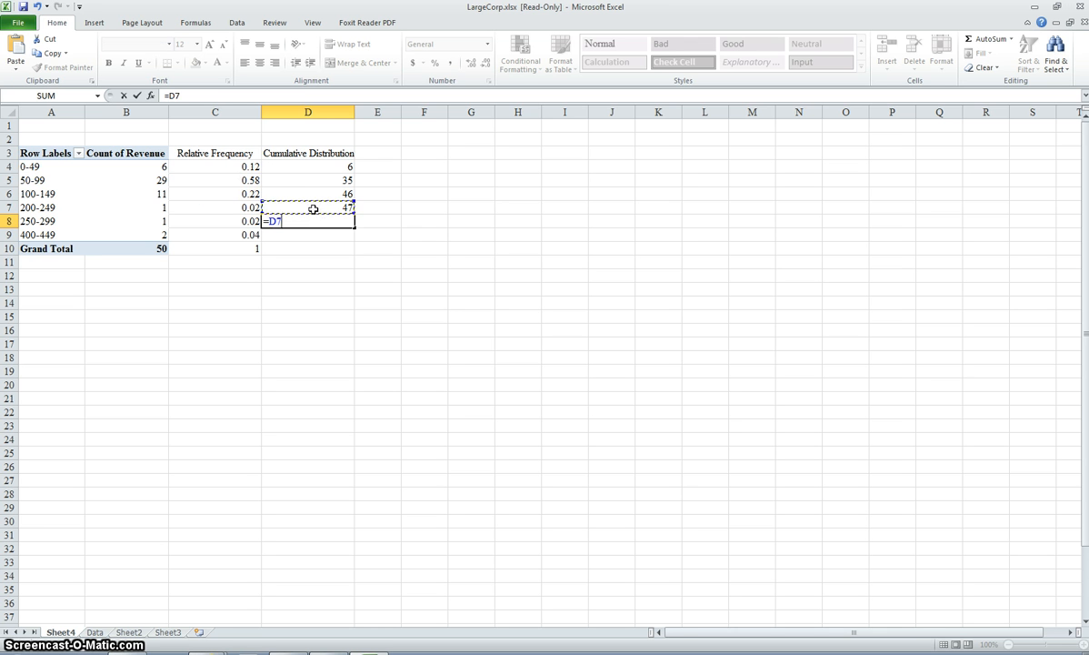
text(+)
click(159, 221)
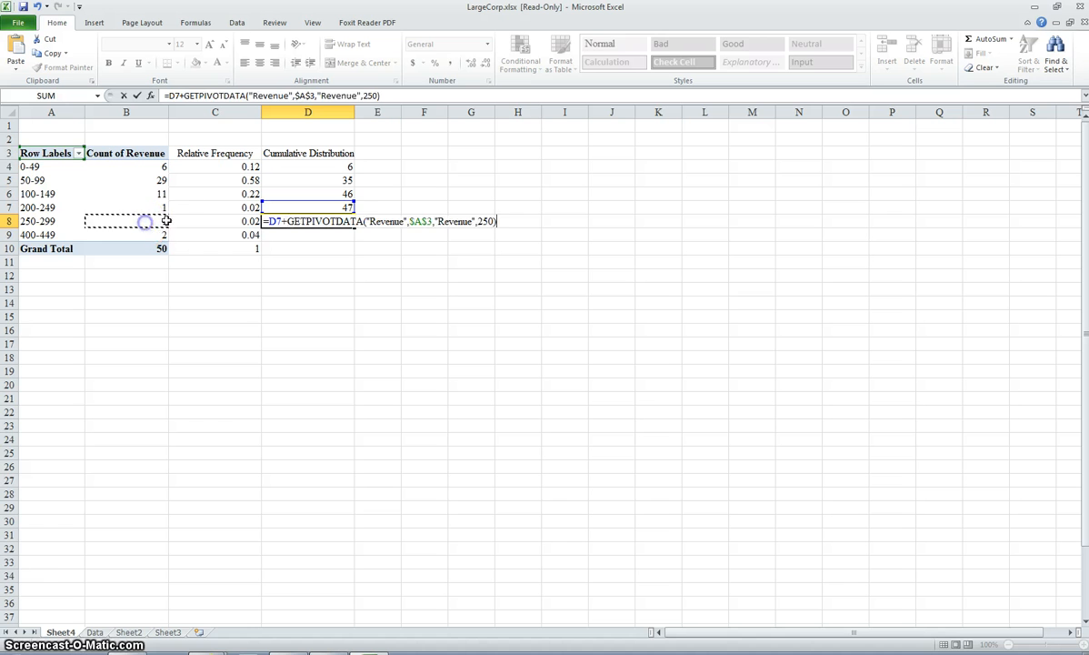
key(Return)
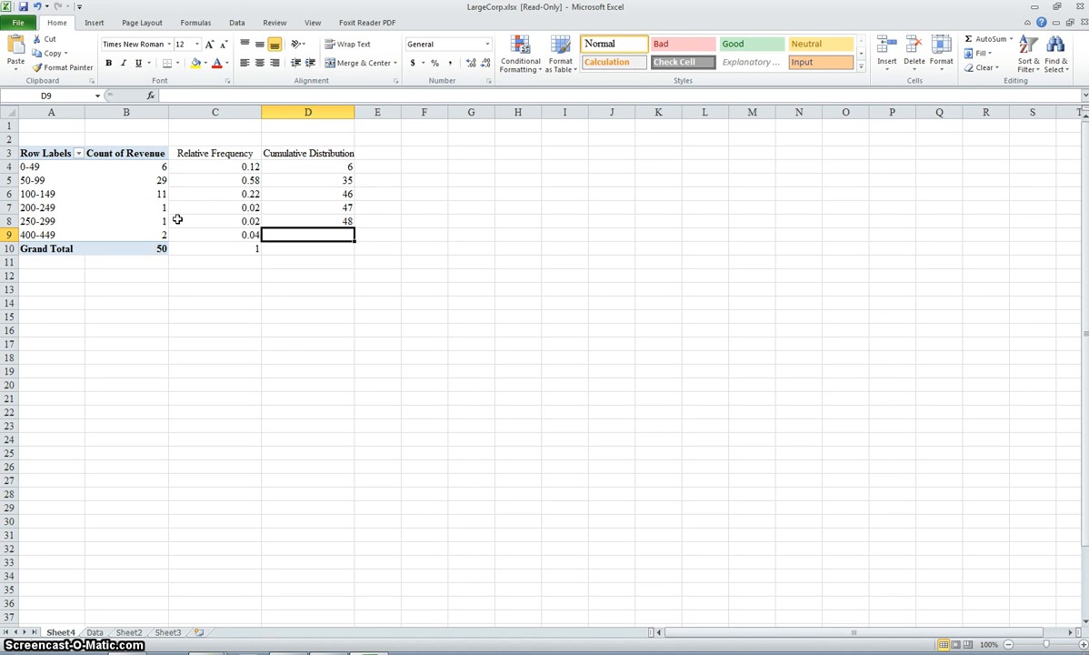
Step: Enter a formula in D9 adding the 400-449 group's count to the cumulative value in D8
text(=)
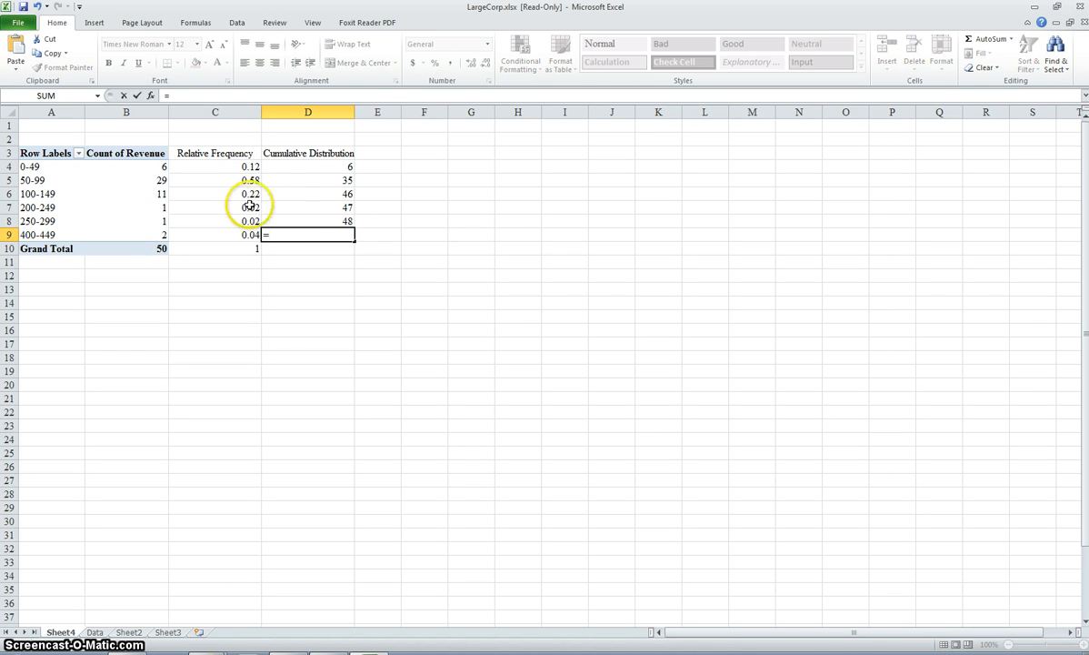
click(297, 222)
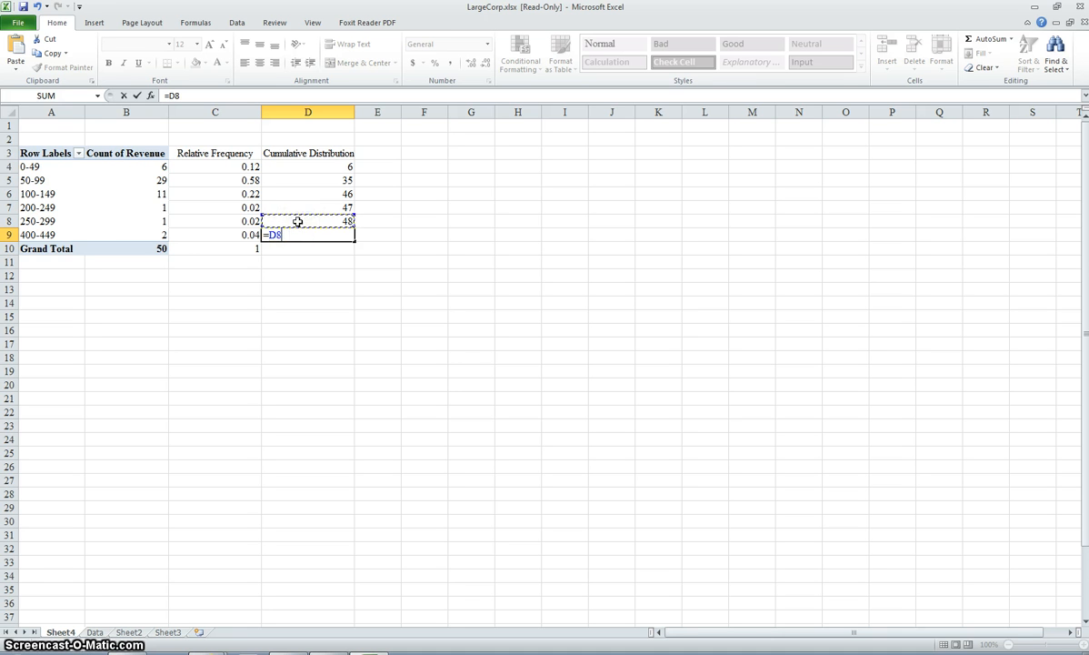
text(+)
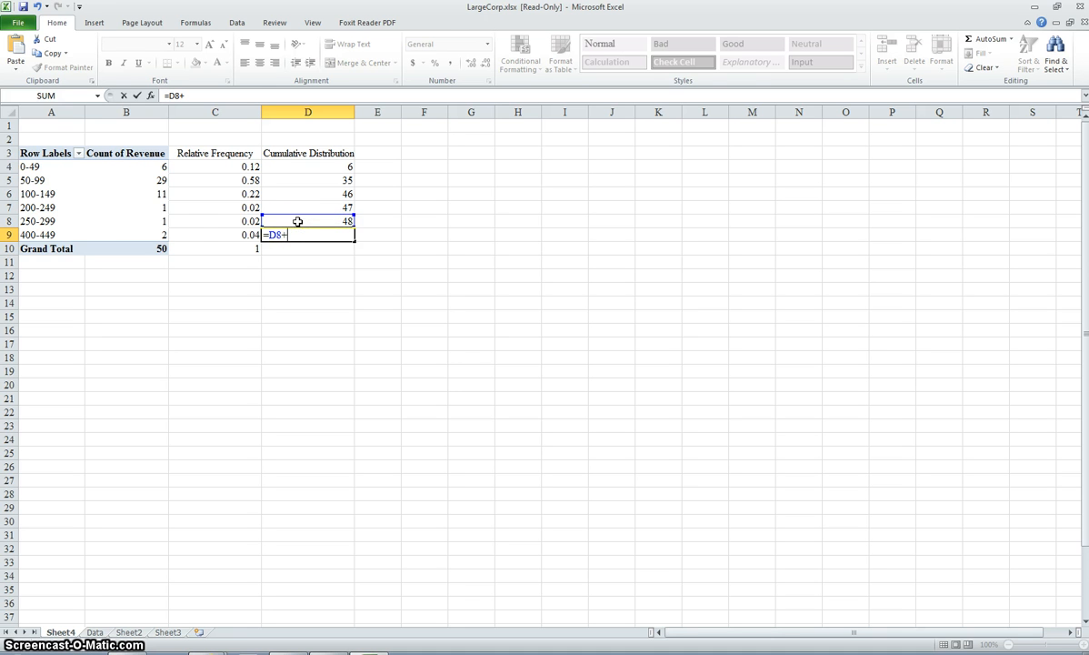
click(152, 233)
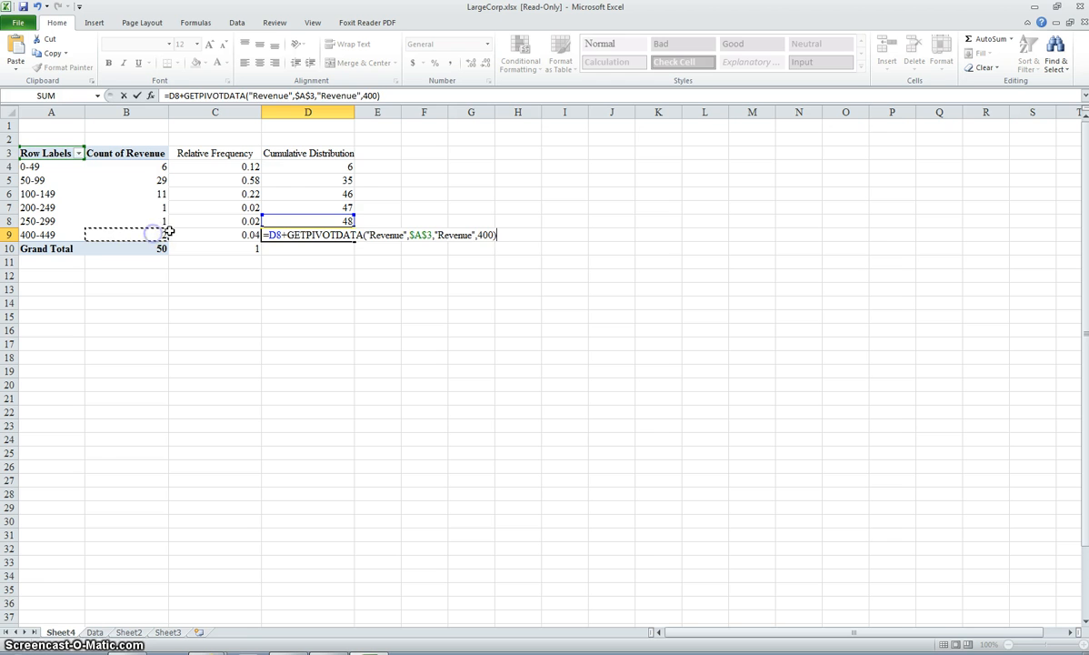
key(Return)
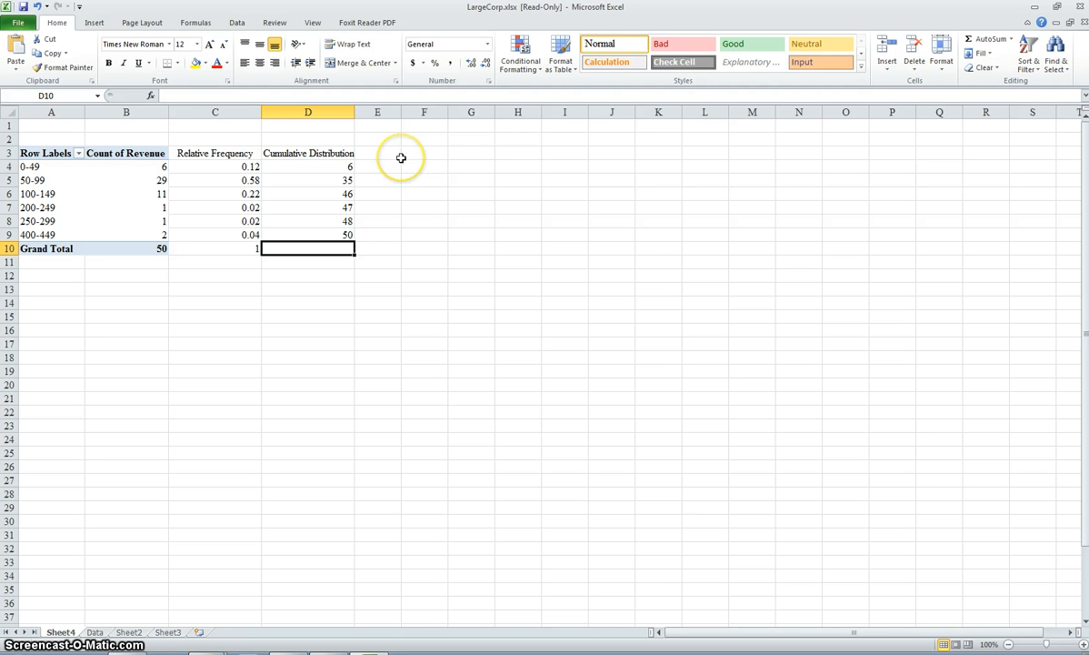
Step: Widen column E and enter the heading "Cumulative Frequency" in E3
drag(401, 111, 450, 110)
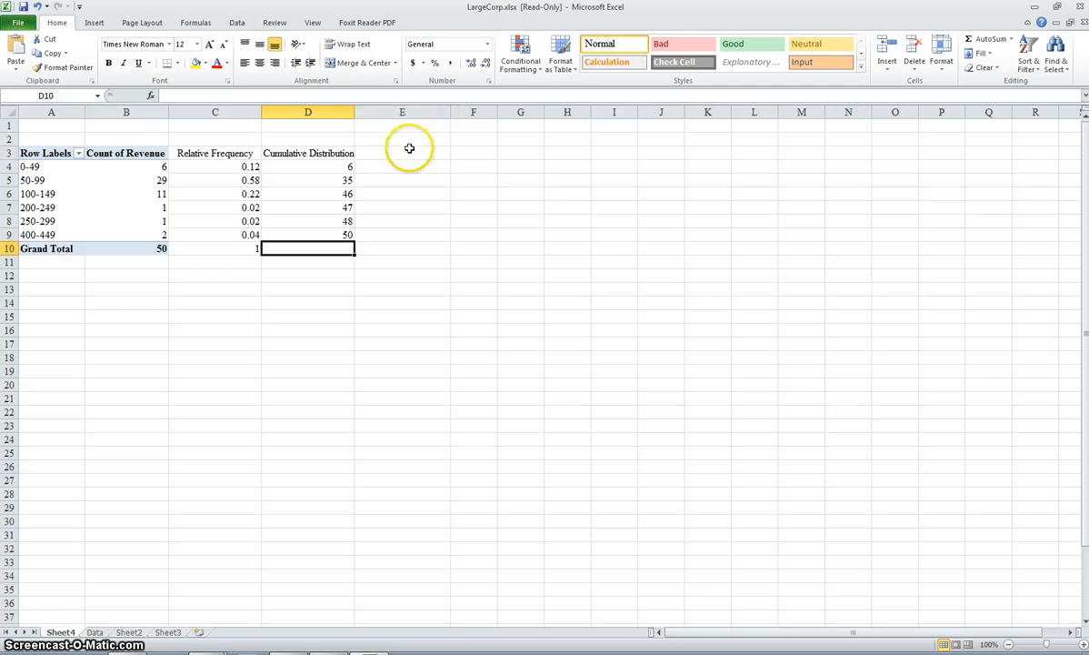
click(409, 149)
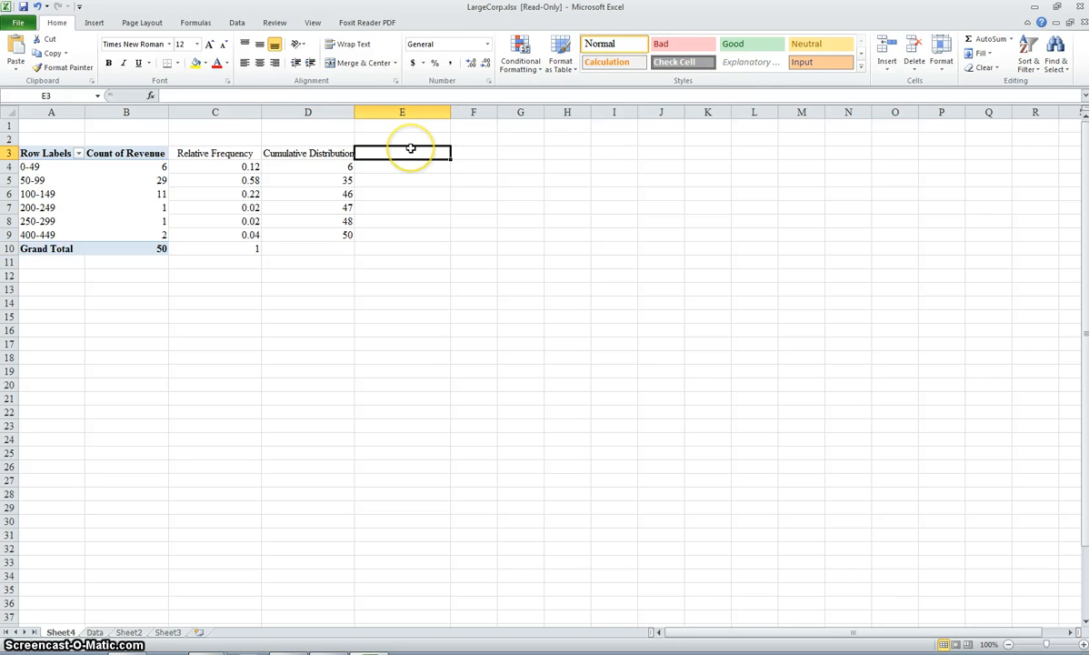
text(Cumu)
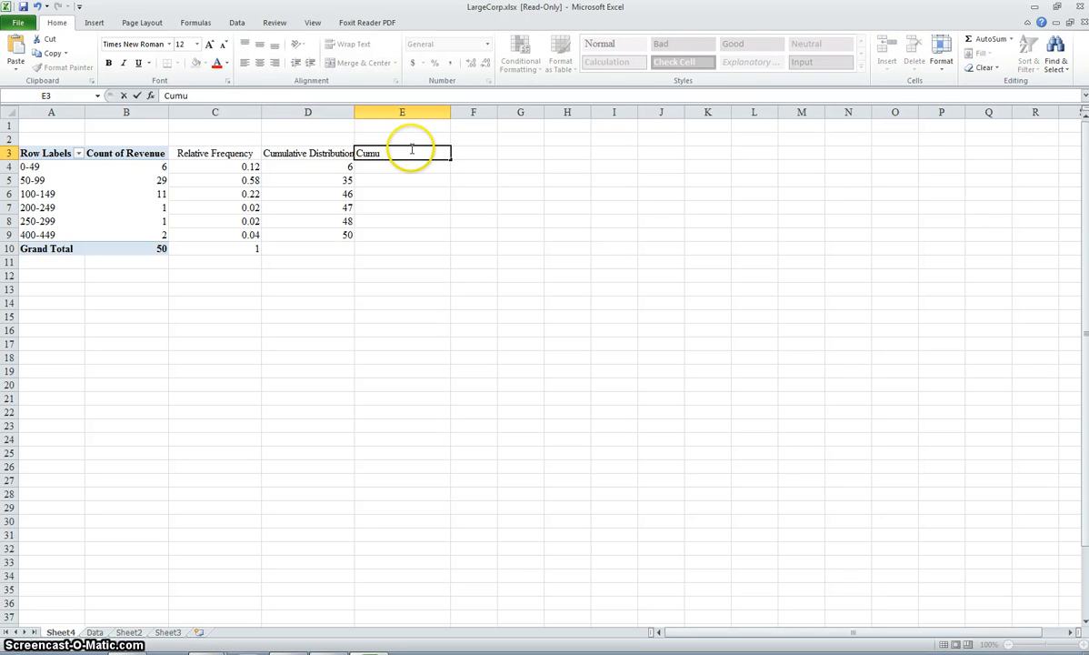
text(lative Frequency)
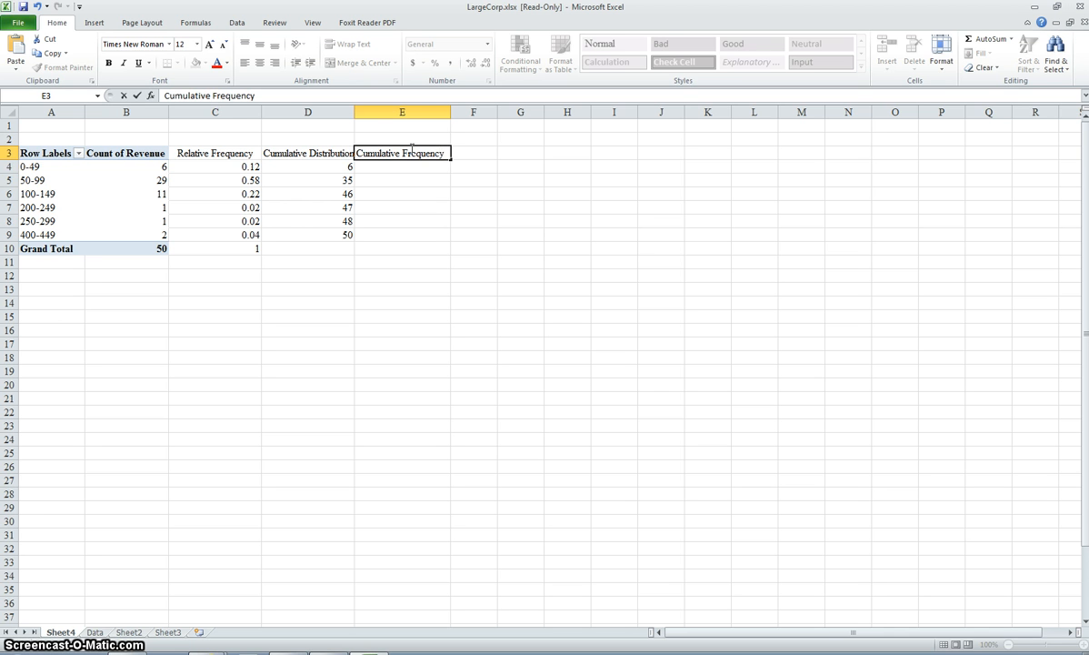
Step: Enter the formula =C4 in E4 to start the cumulative frequency with the 0-49 group's relative frequency
click(398, 167)
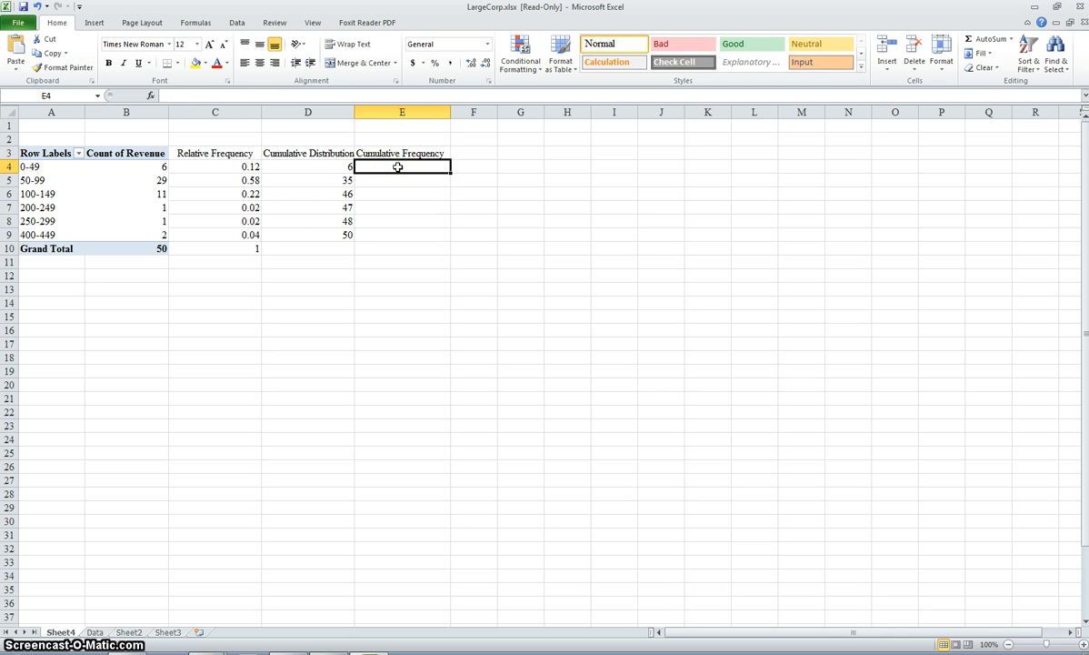
text(=)
click(250, 166)
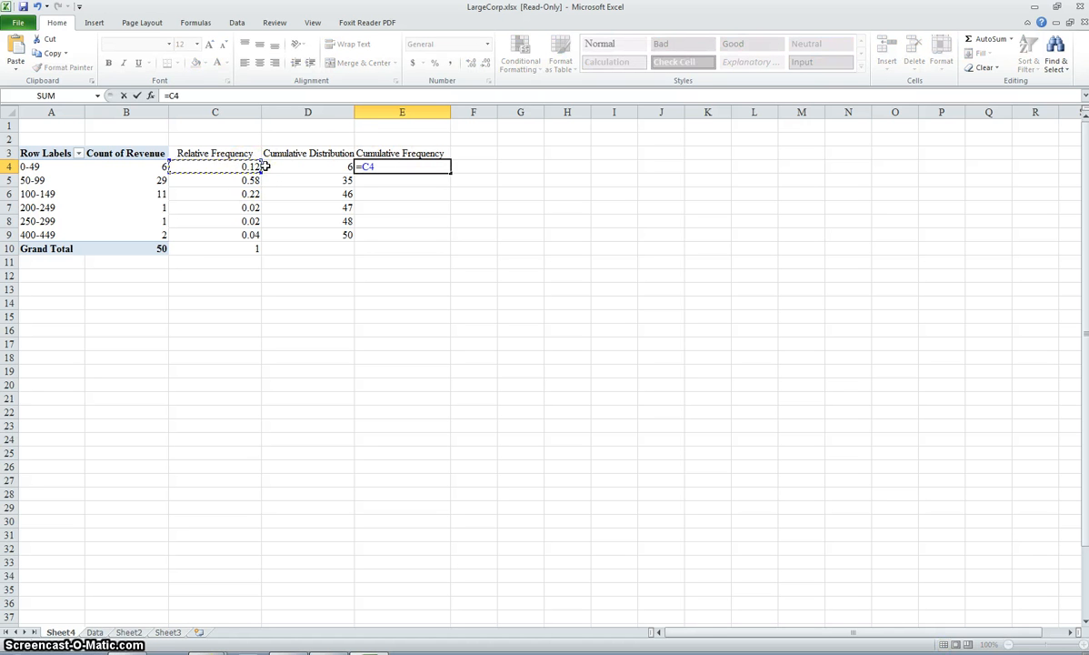
key(Return)
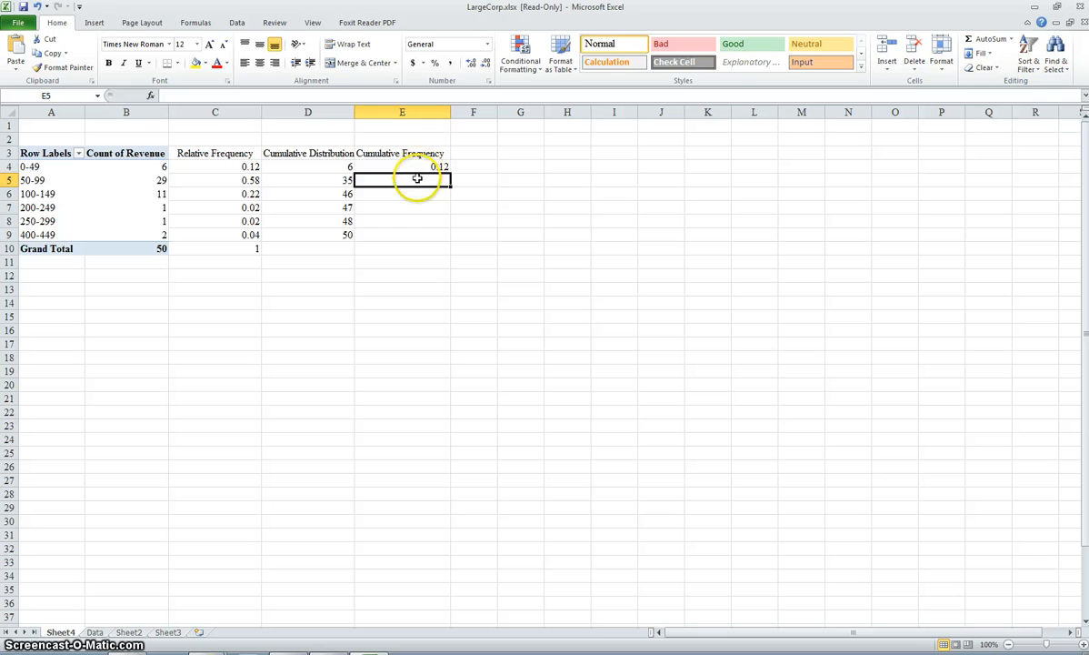
Step: Enter the formula =E4+C5 in E5 to accumulate the 50-99 group's relative frequency
text(=)
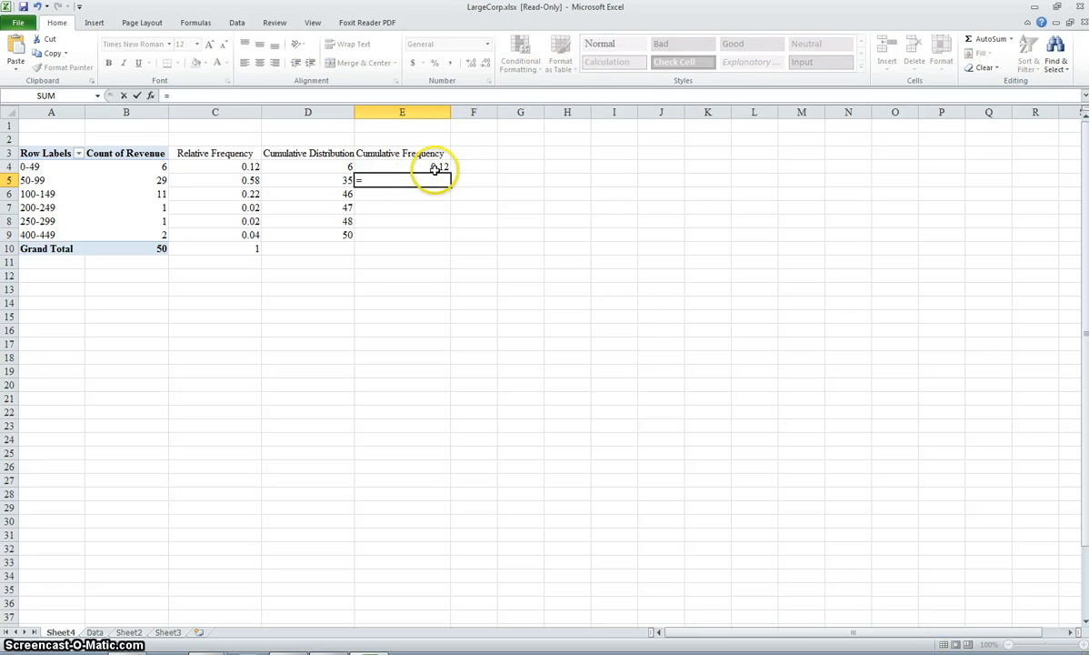
click(434, 165)
text(+)
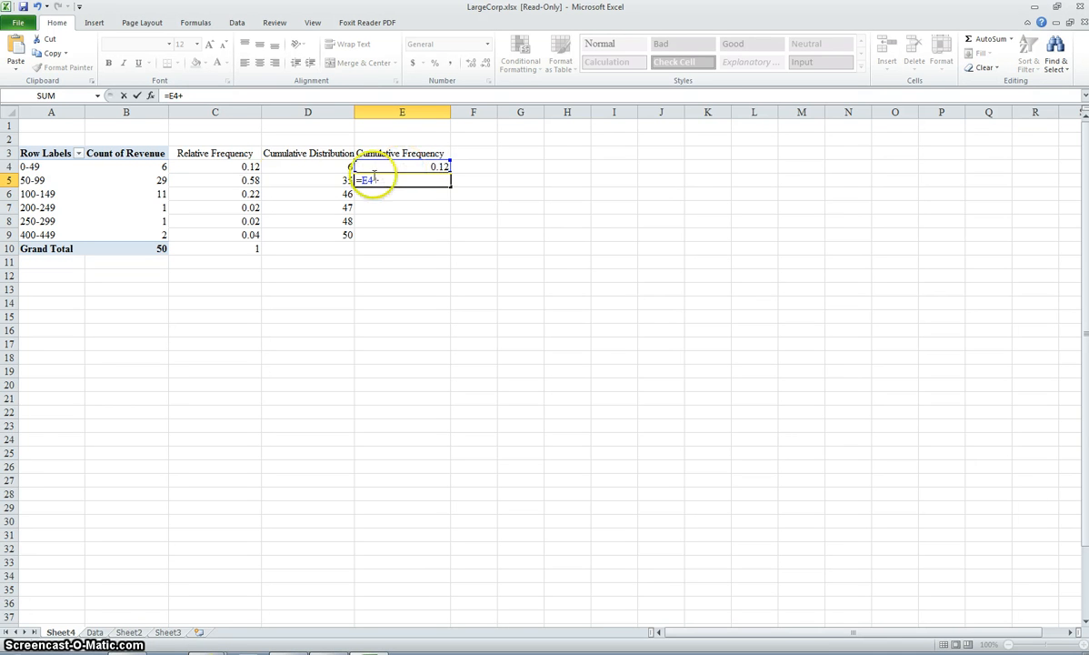
click(239, 182)
key(Return)
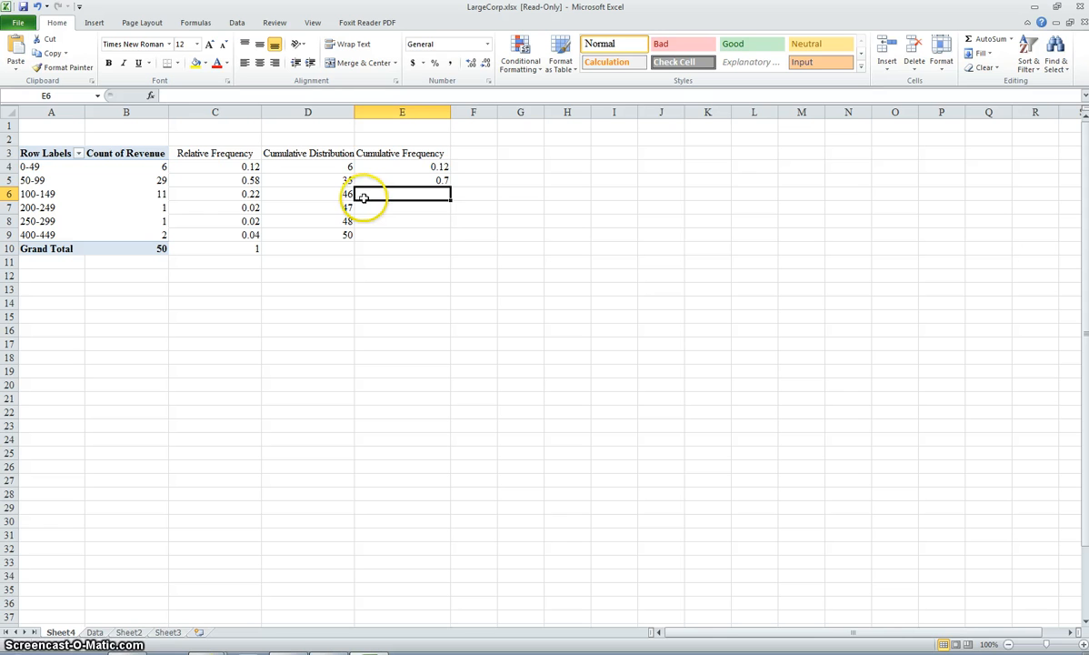
Step: Enter the formula +E5+C6 in E6 to accumulate the 100-149 group's relative frequency
text(+)
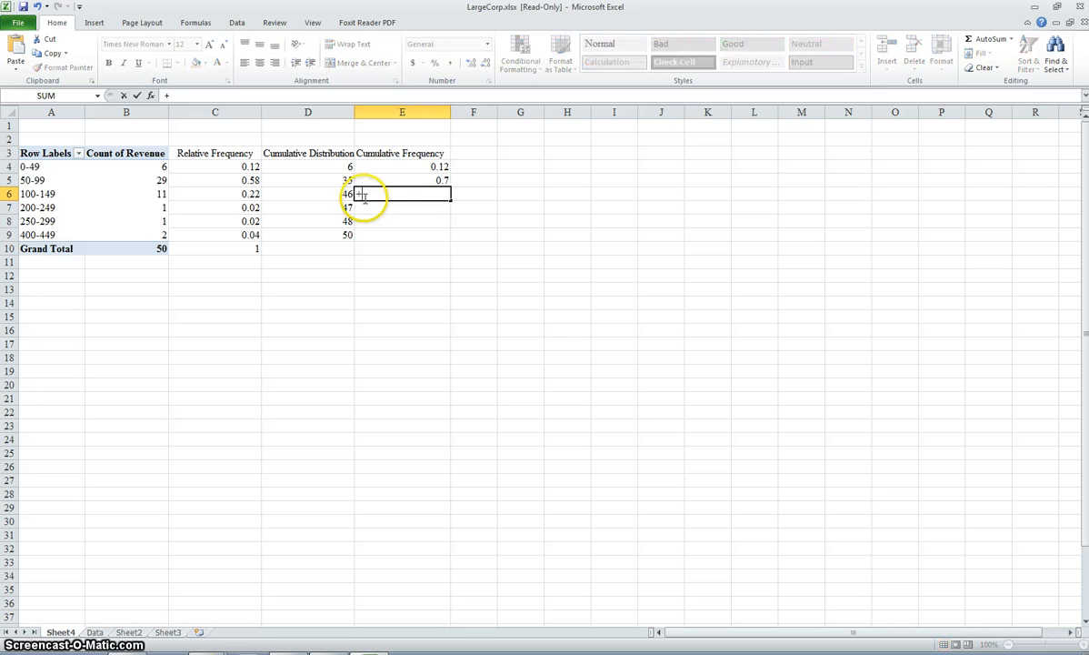
click(436, 181)
text(+)
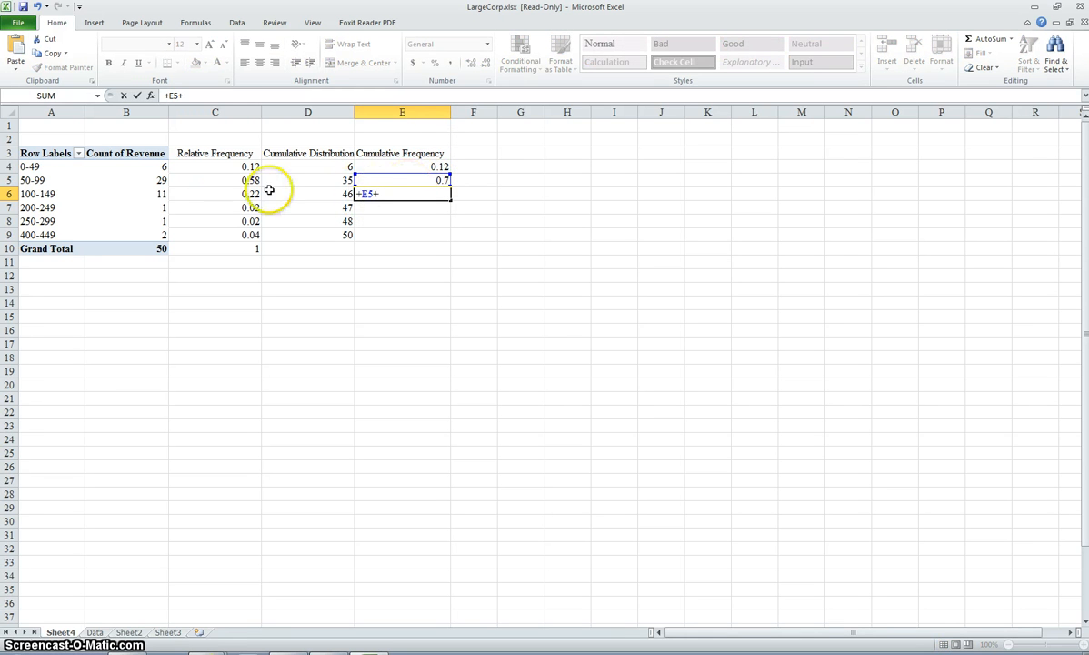
click(227, 193)
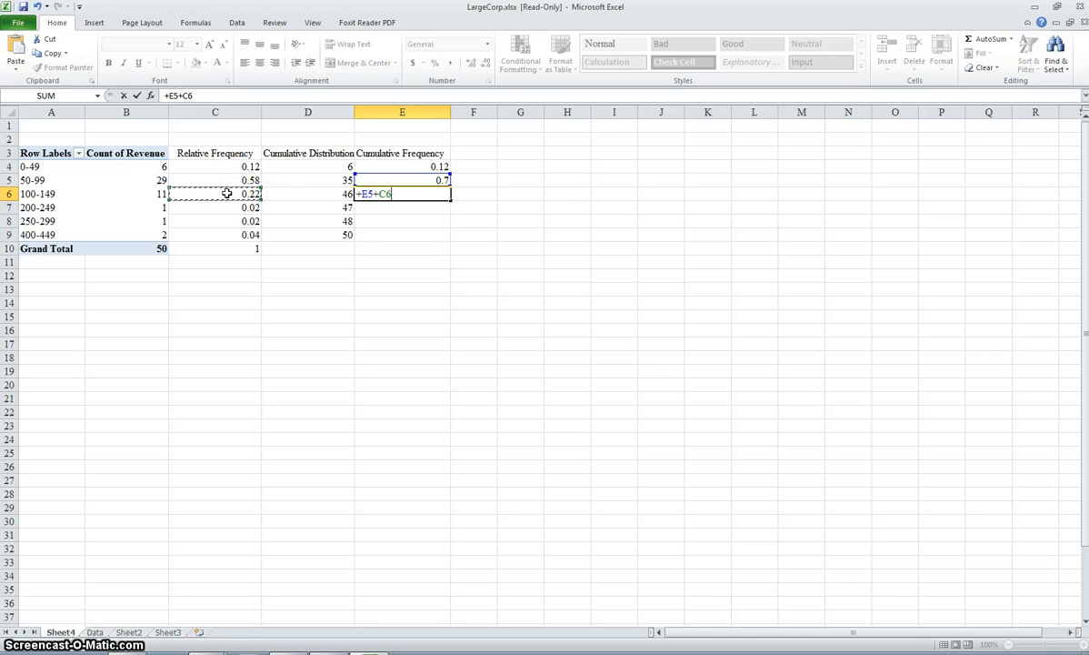
key(Return)
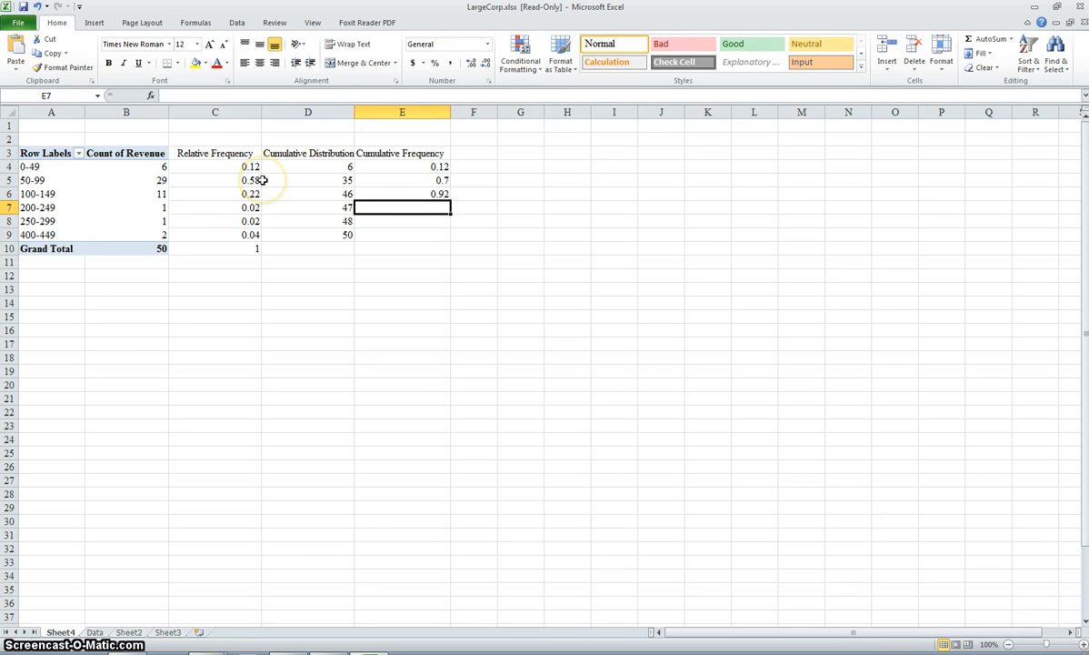
Step: Enter the formula =E6+C7 in E7 to accumulate the 200-249 group's relative frequency
text(+)
key(Escape)
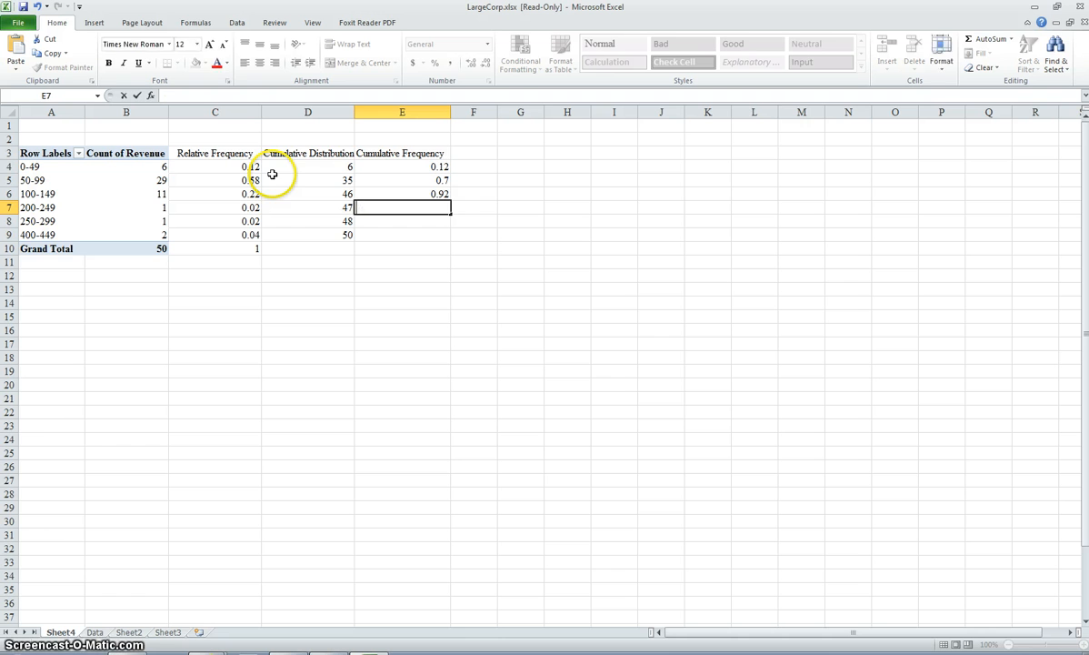
text(=)
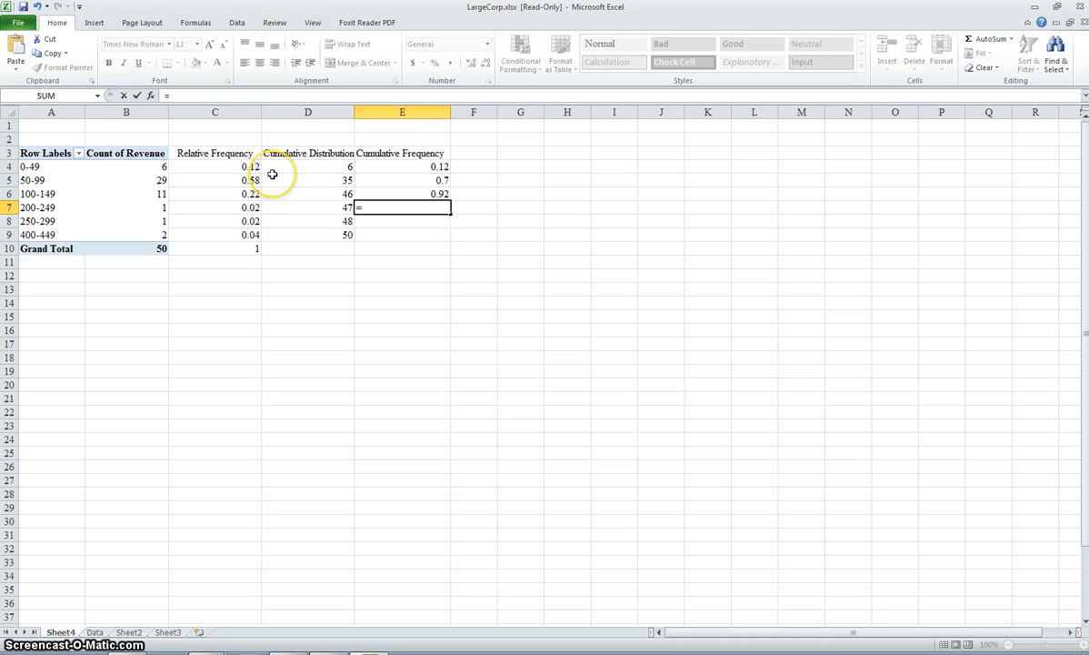
click(425, 194)
text(+)
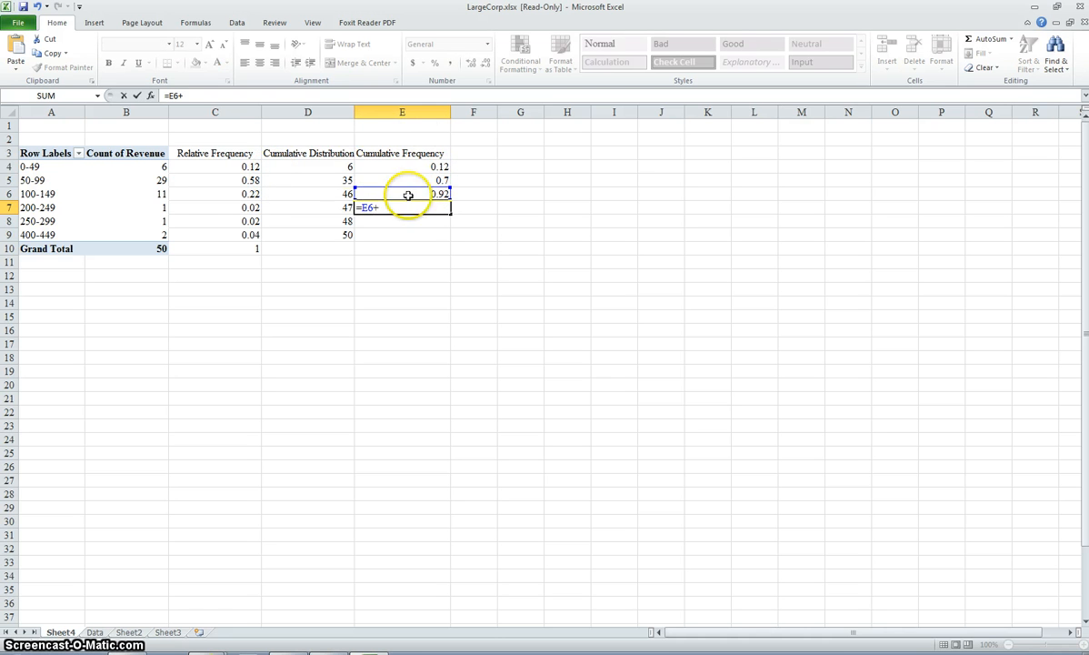
click(224, 207)
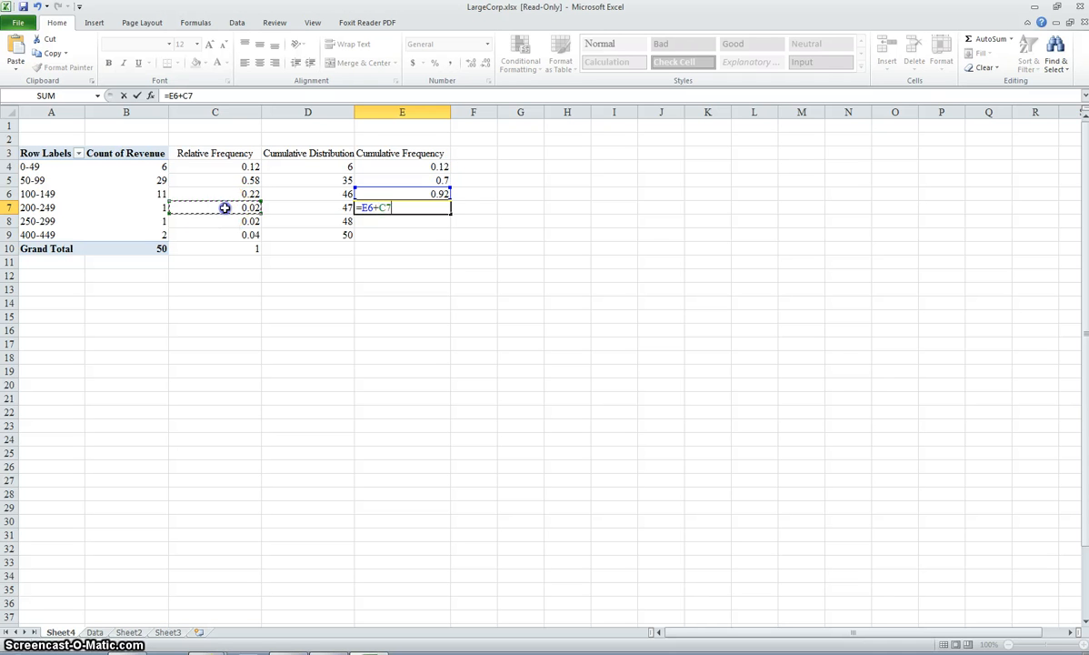
key(Return)
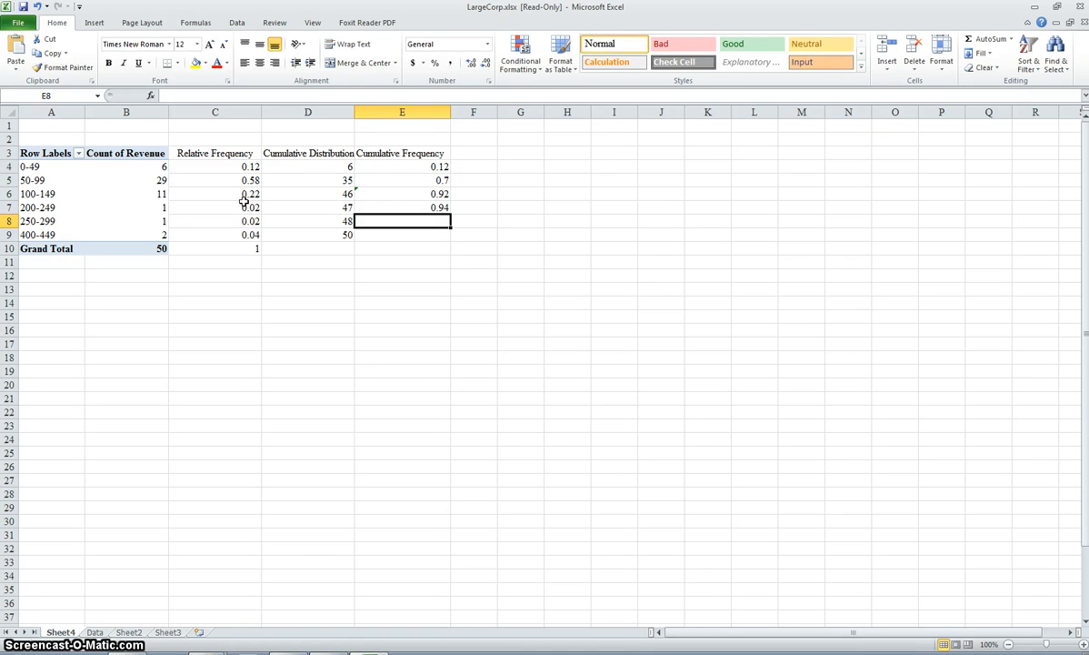
Step: Enter the formula =E7+C8 in E8 to accumulate the 250-299 group's relative frequency
text(=)
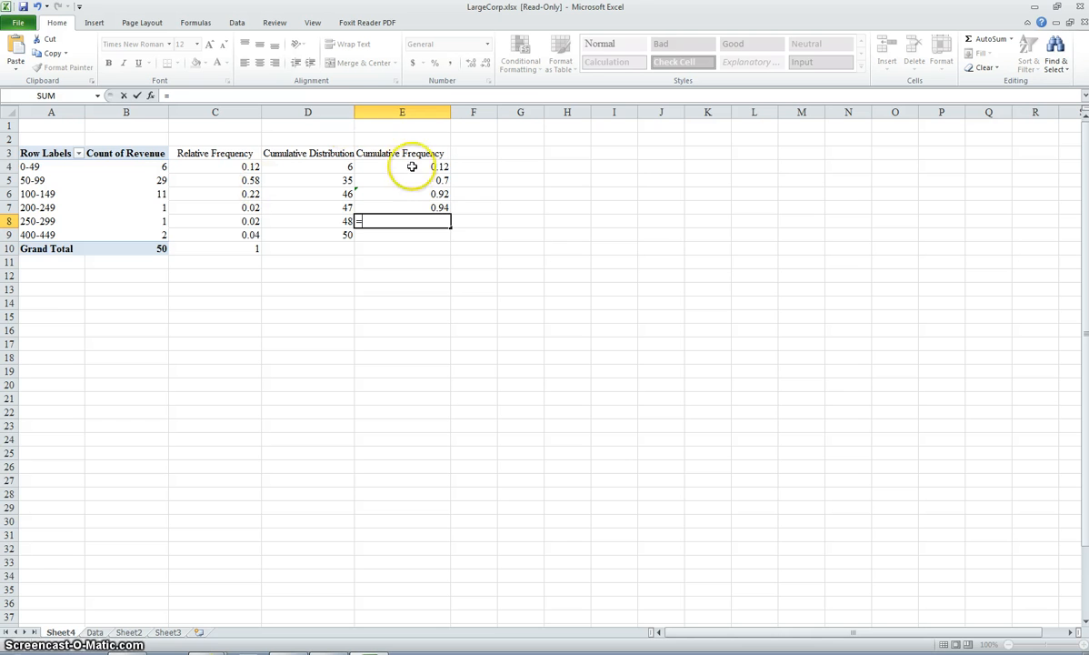
click(430, 208)
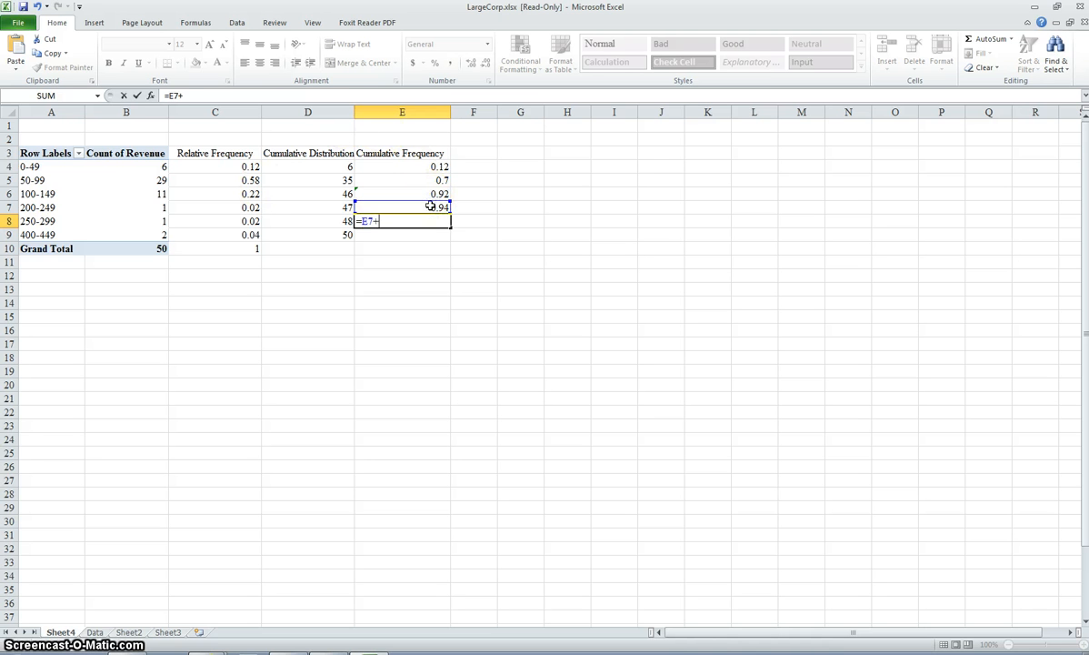
text(+)
click(238, 221)
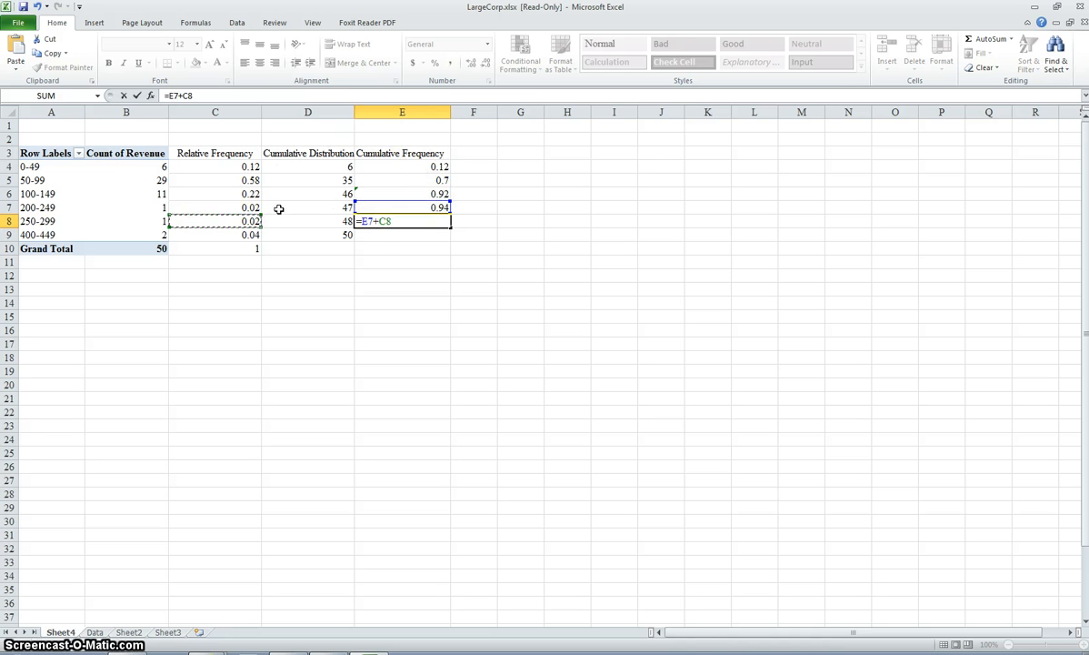
key(Return)
Step: Enter a formula in E9 adding the 400-449 group's relative frequency in C9 to the cumulative frequency in E8
text(=)
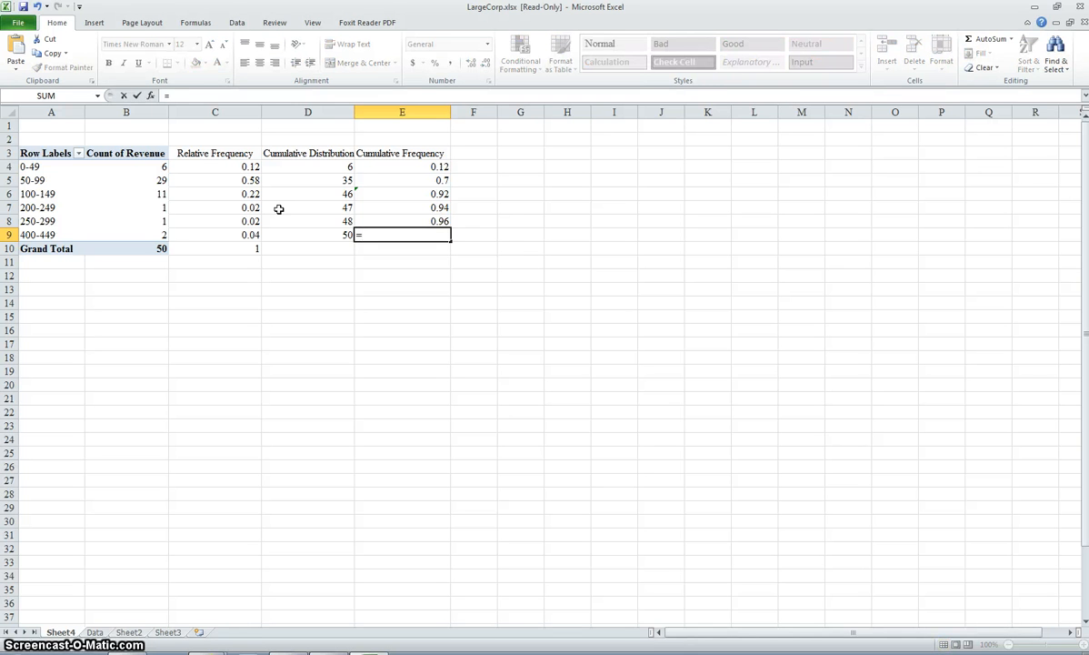
click(412, 217)
text(+)
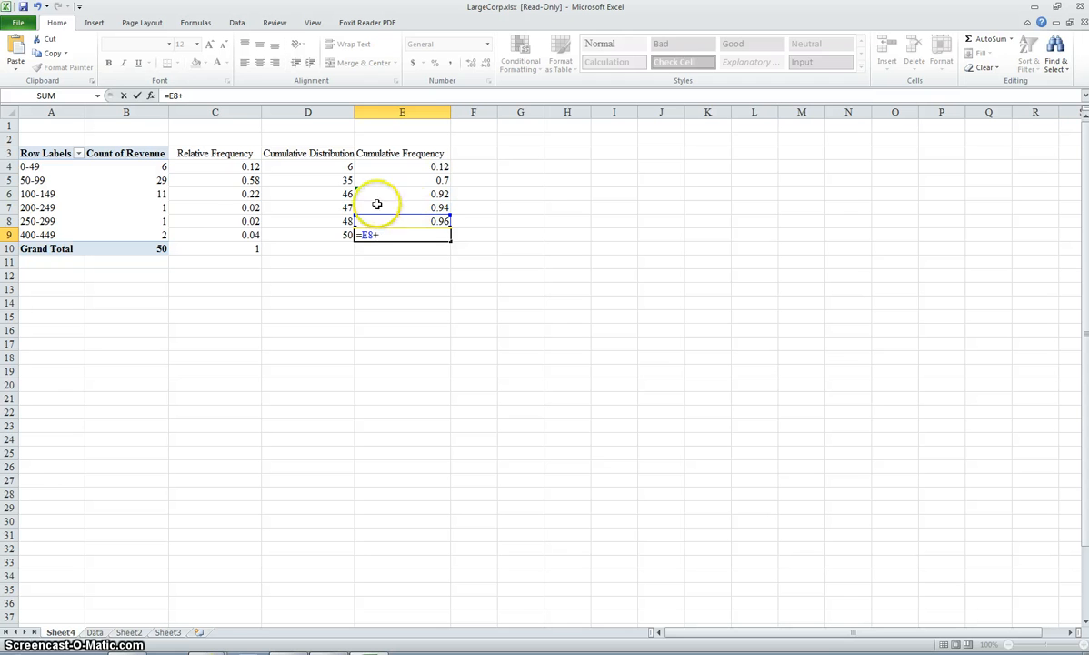
click(235, 235)
key(Return)
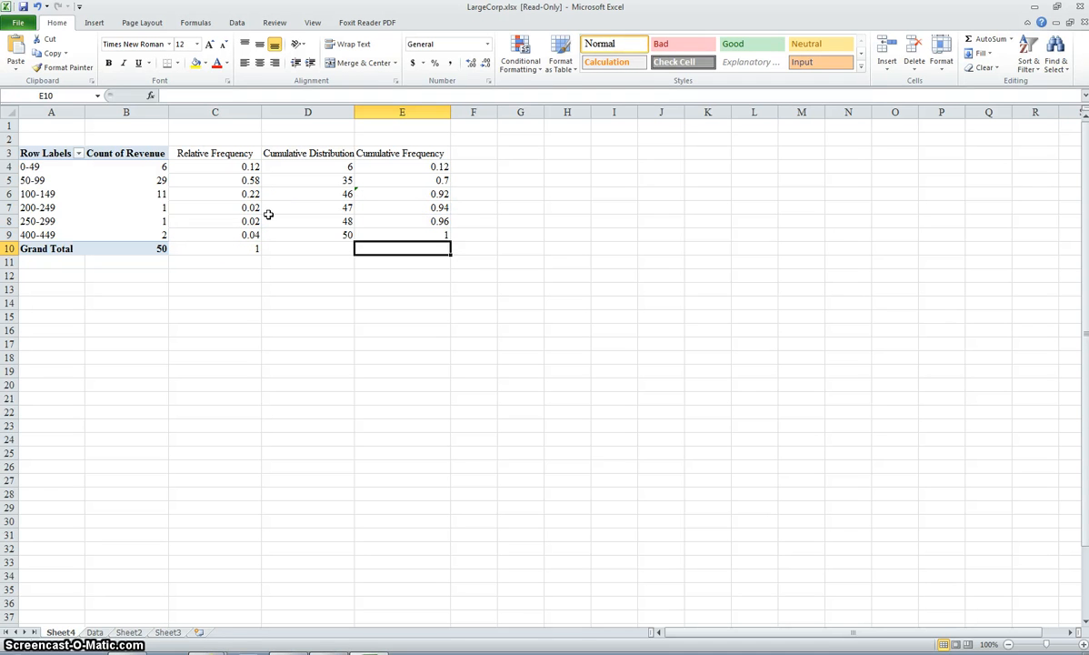